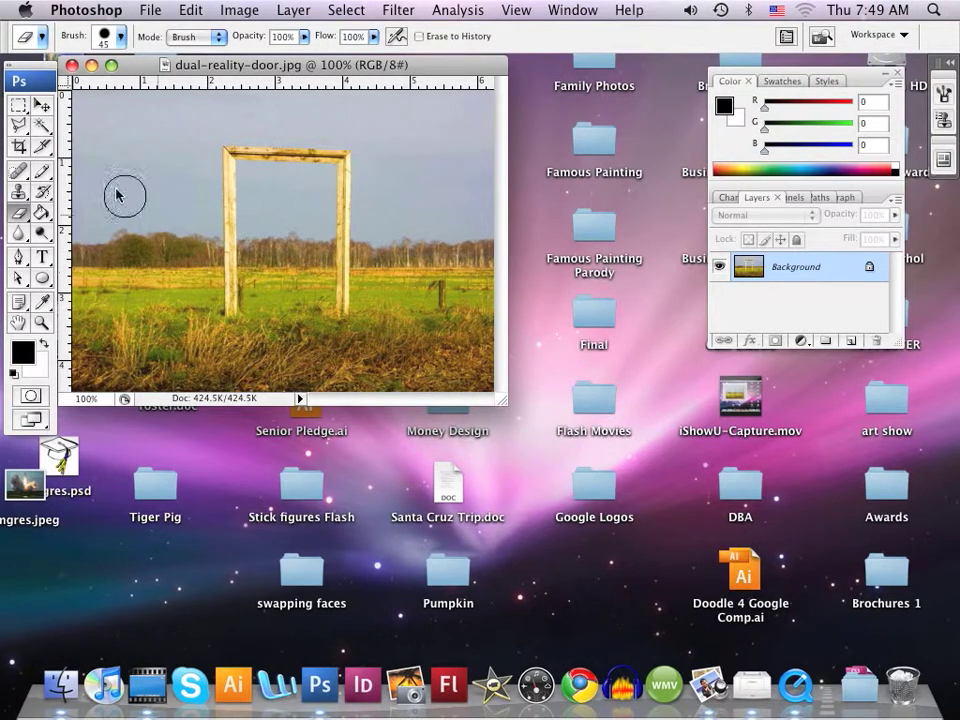
- Convert the locked Background into a regular layer and duplicate it under the default name
key(l)
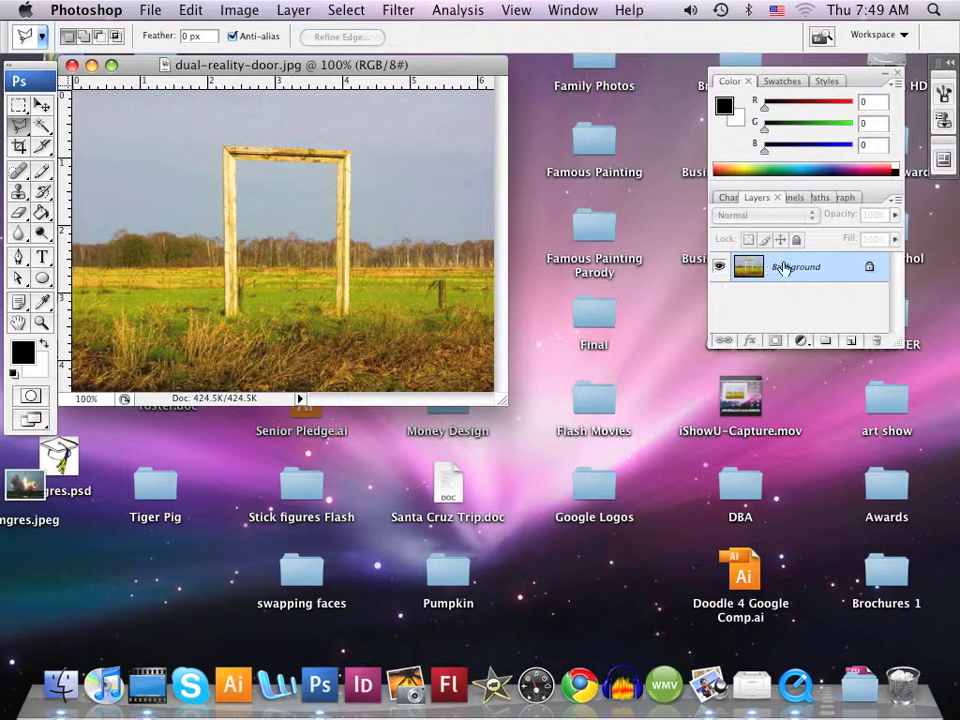
double_click(870, 270)
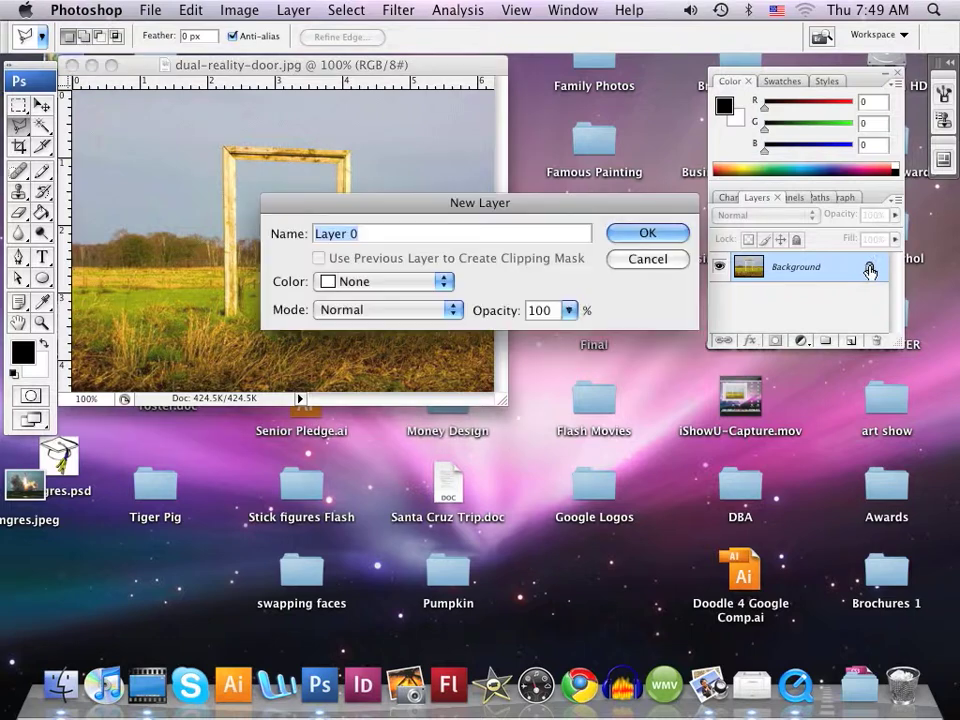
click(658, 236)
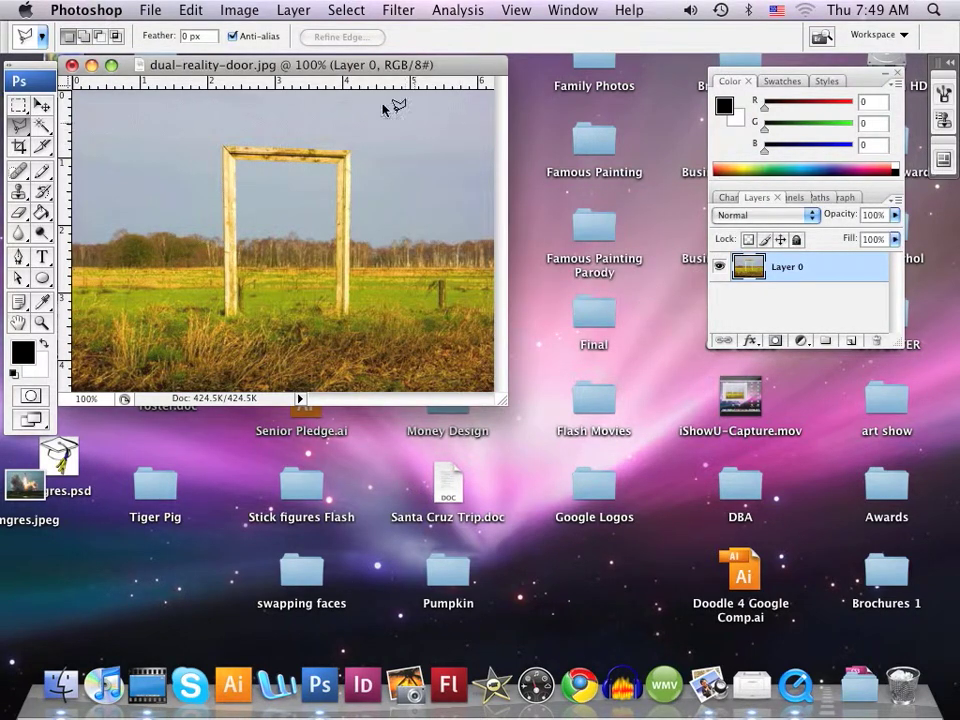
click(291, 11)
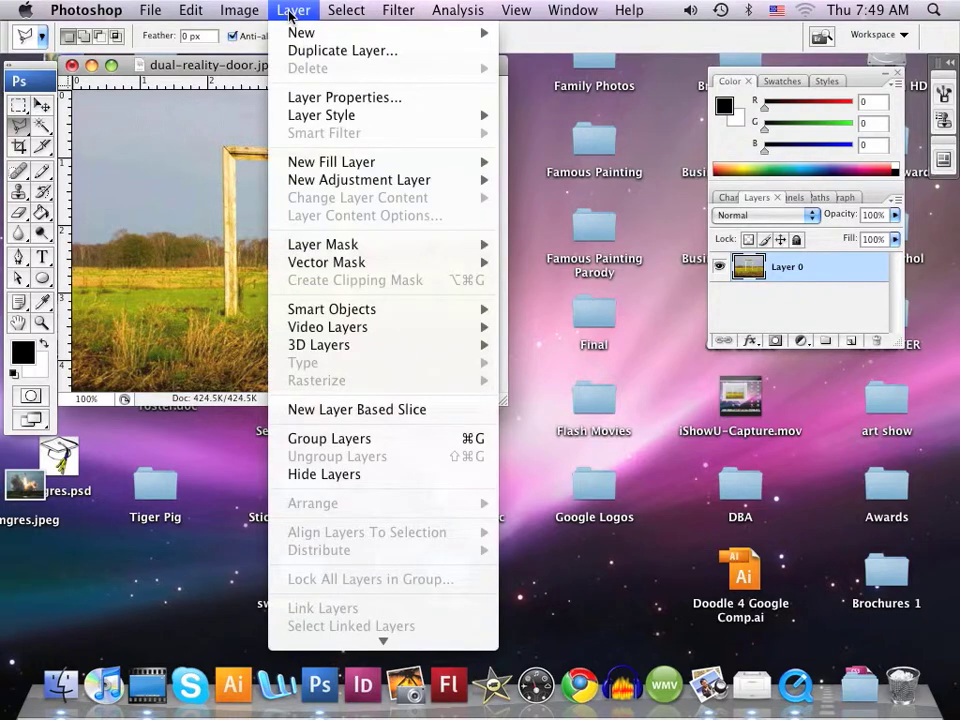
click(291, 50)
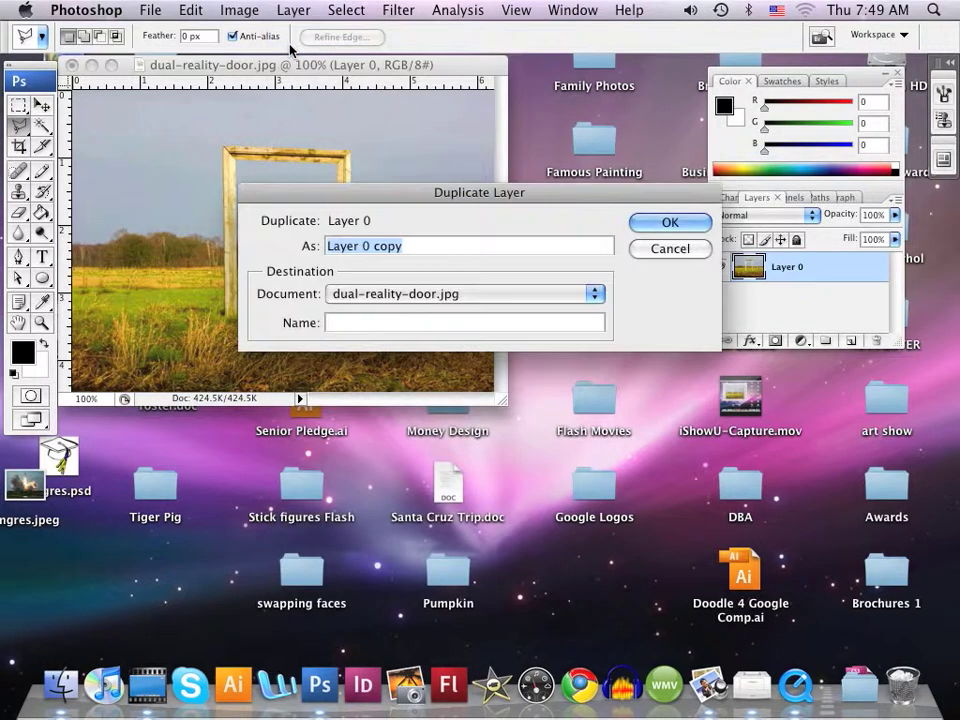
click(669, 223)
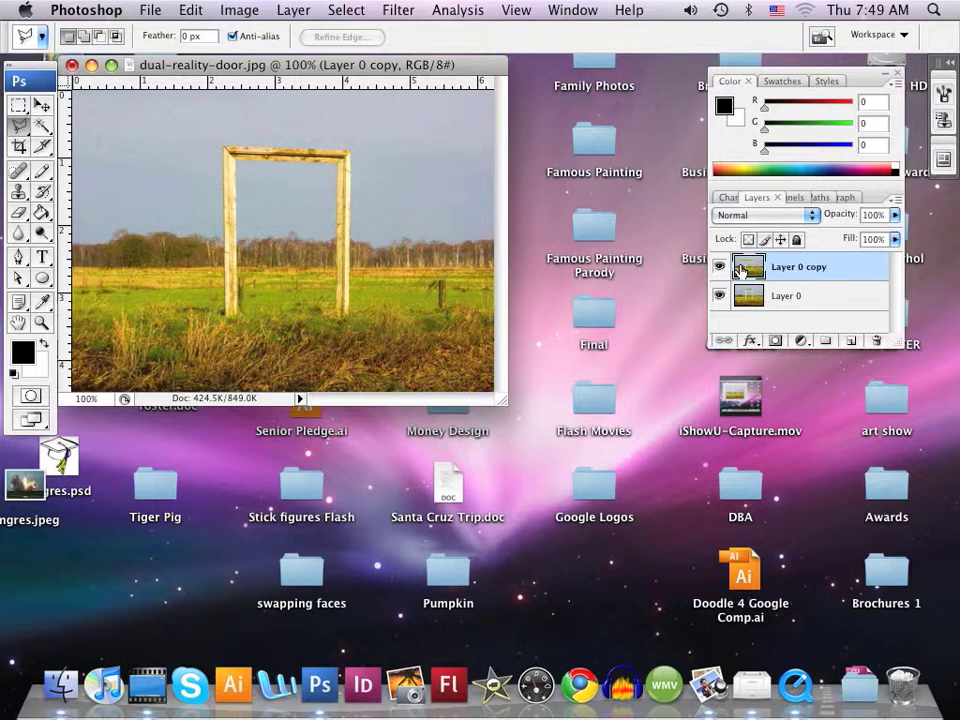
- On Layer 0, outline the opening inside the wooden door frame with the Polygonal Lasso, extending the selection down into the grass
click(788, 298)
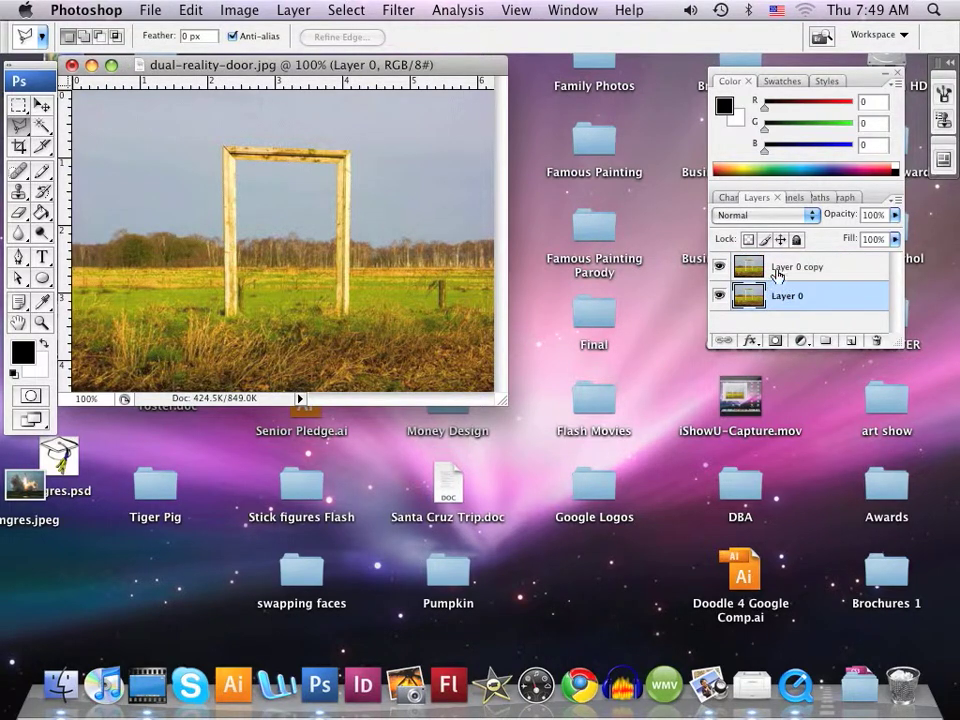
double_click(790, 268)
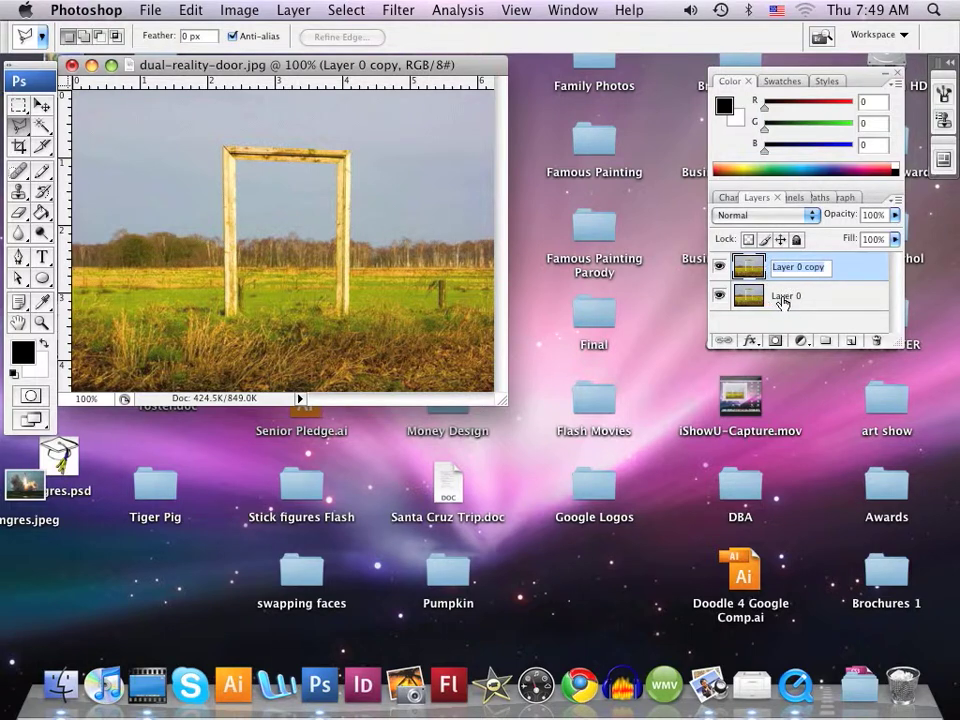
click(784, 300)
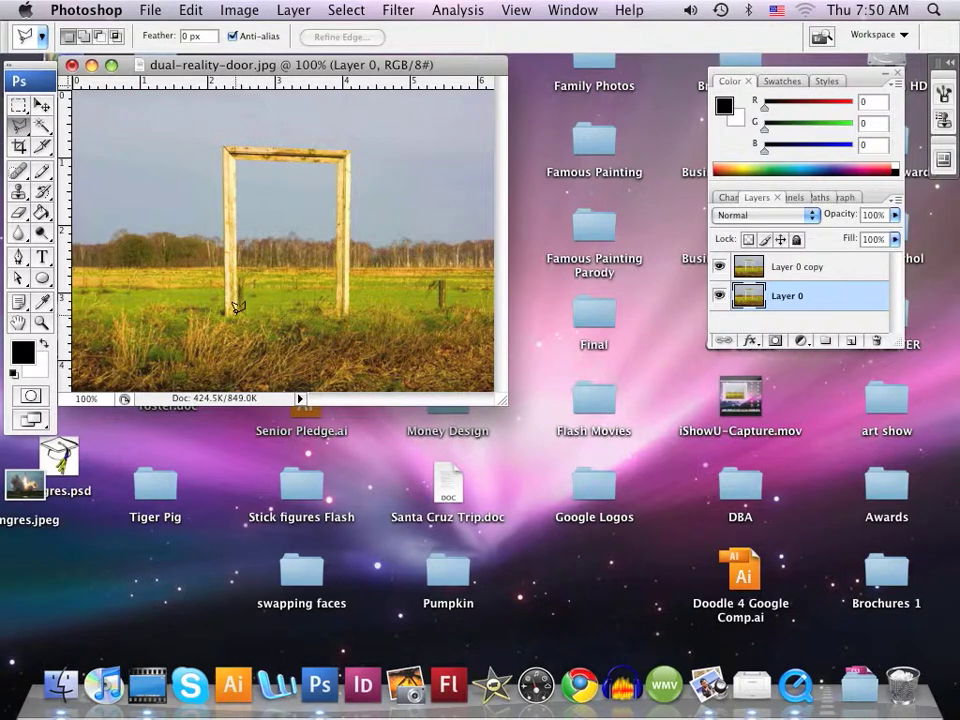
click(233, 150)
click(340, 153)
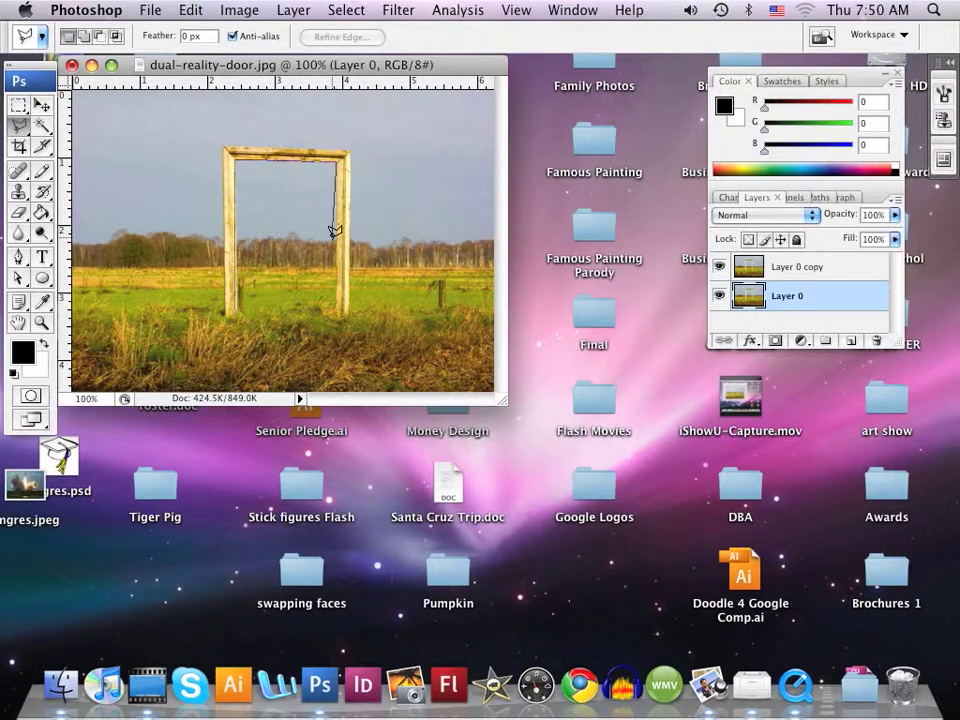
click(336, 317)
click(325, 338)
click(244, 337)
click(239, 317)
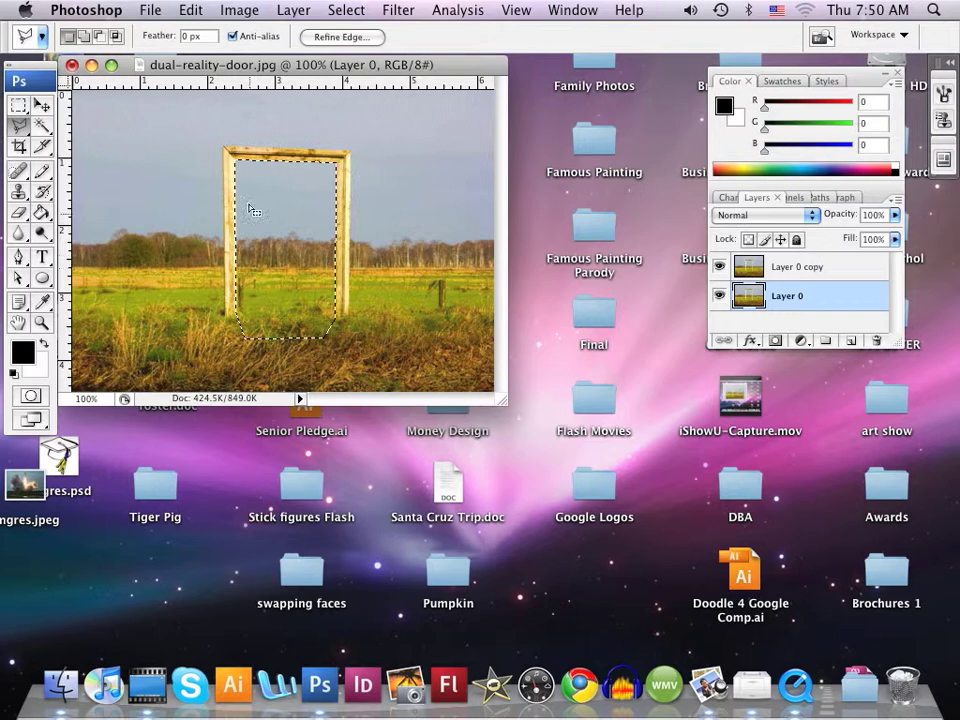
- Erase the selected door opening on Layer 0 with the 45 px Eraser and check it by toggling Layer 0 copy
click(18, 214)
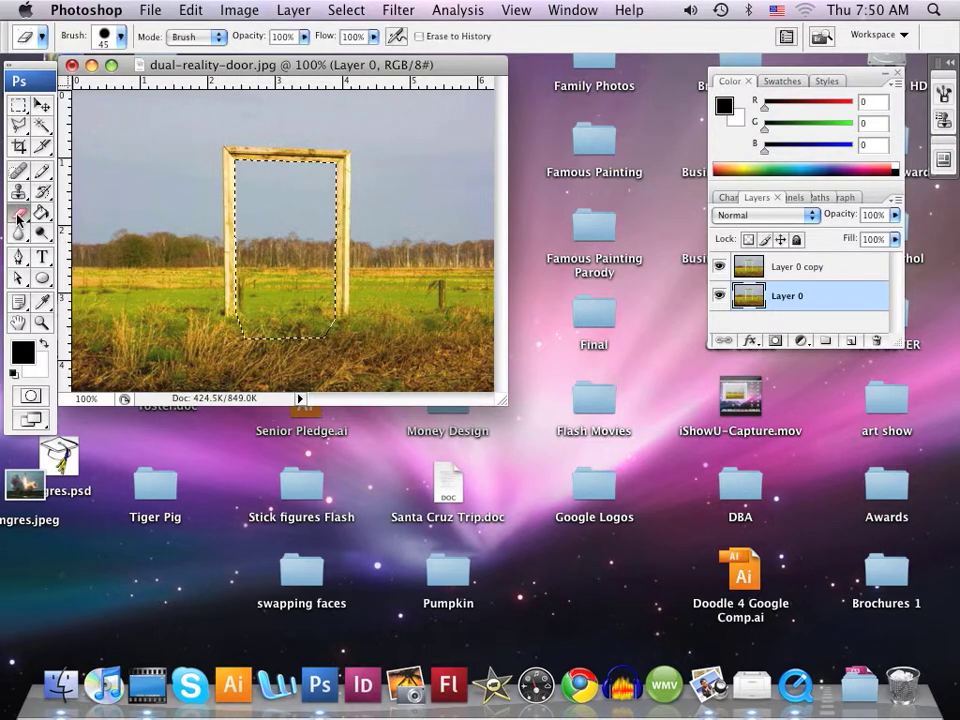
click(257, 168)
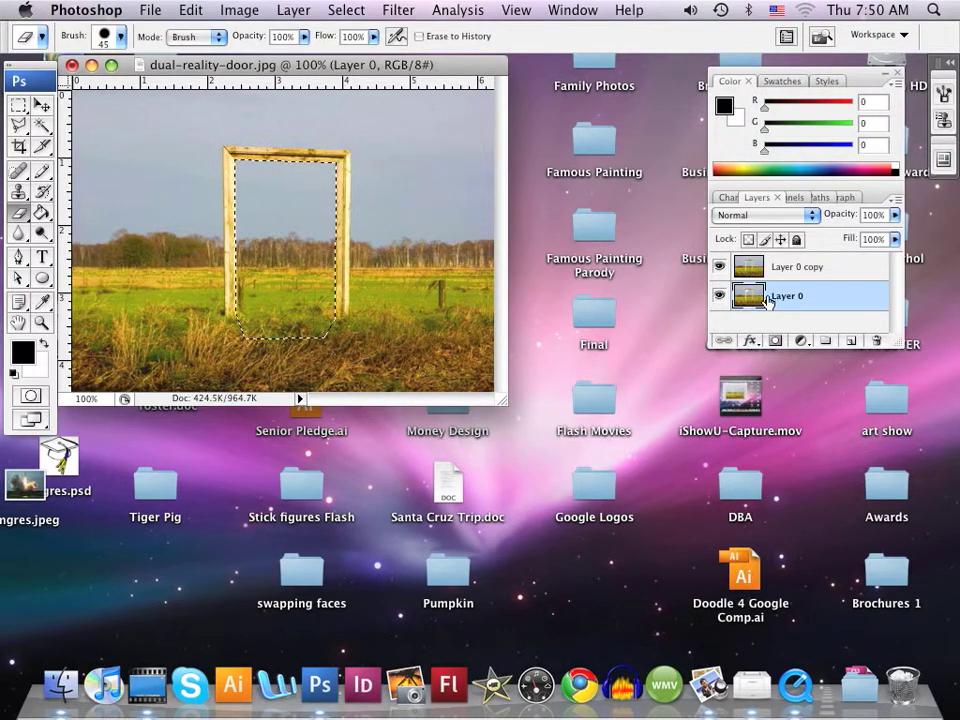
click(720, 268)
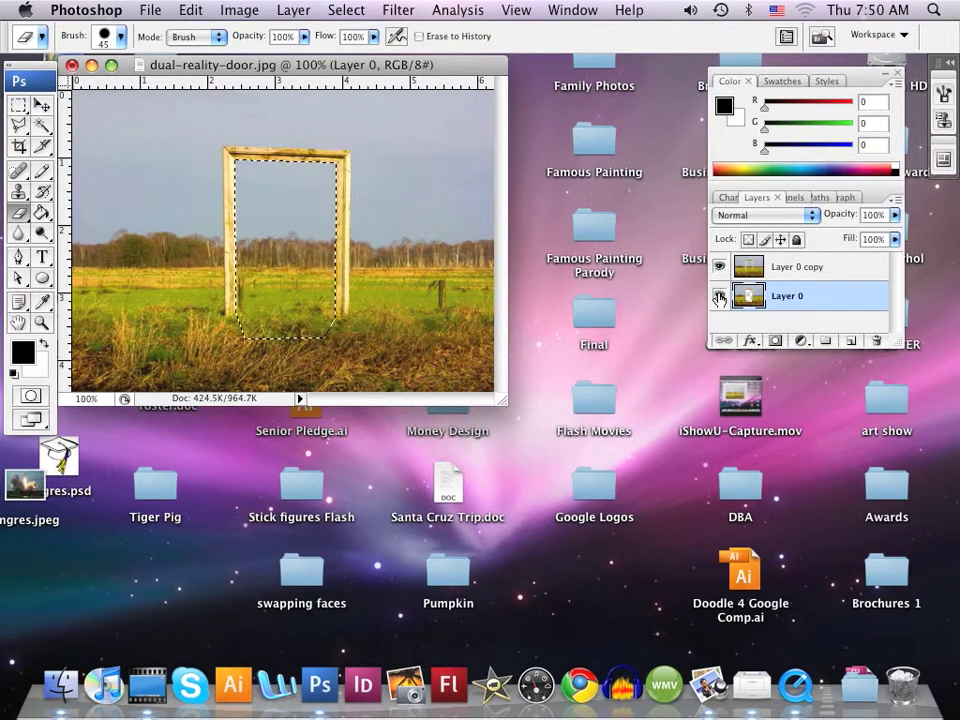
- Hide Layer 0 and make Layer 0 copy the active, visible layer
click(719, 296)
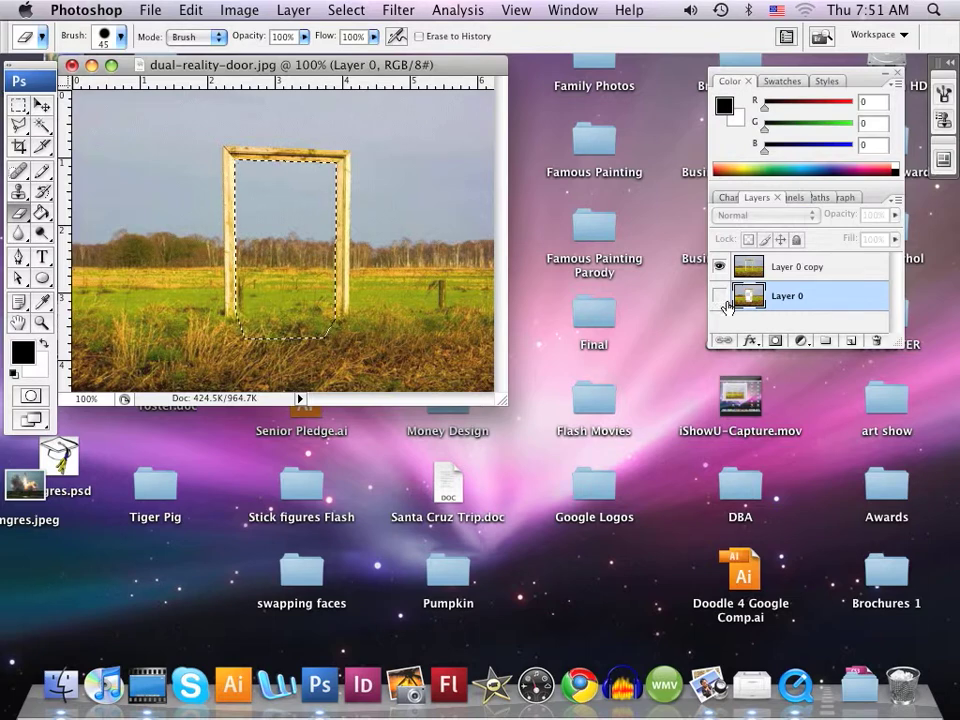
click(798, 270)
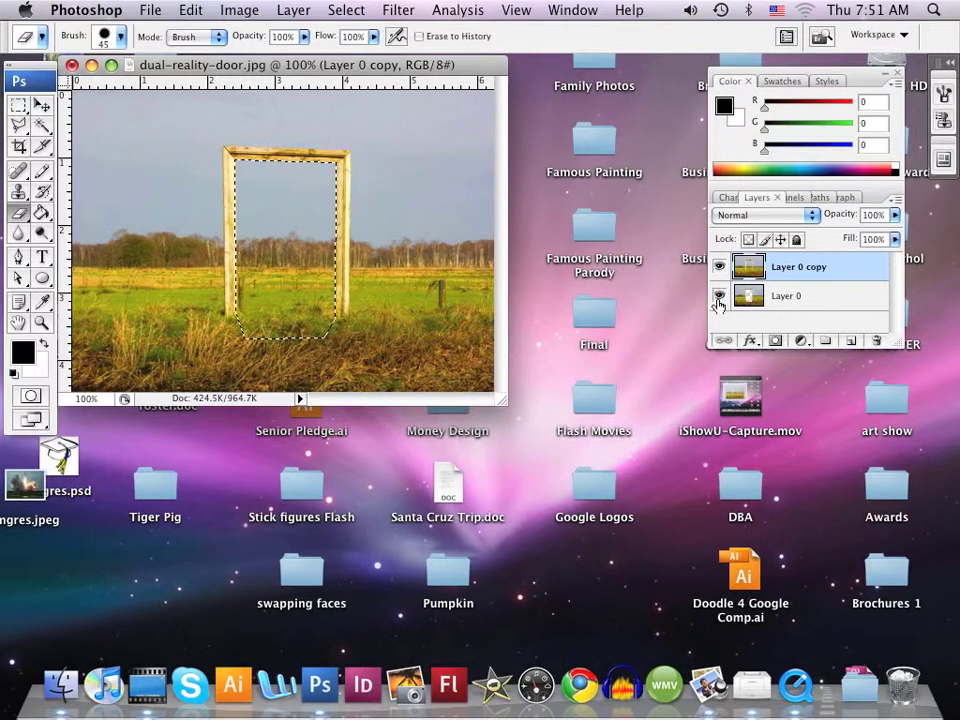
click(718, 267)
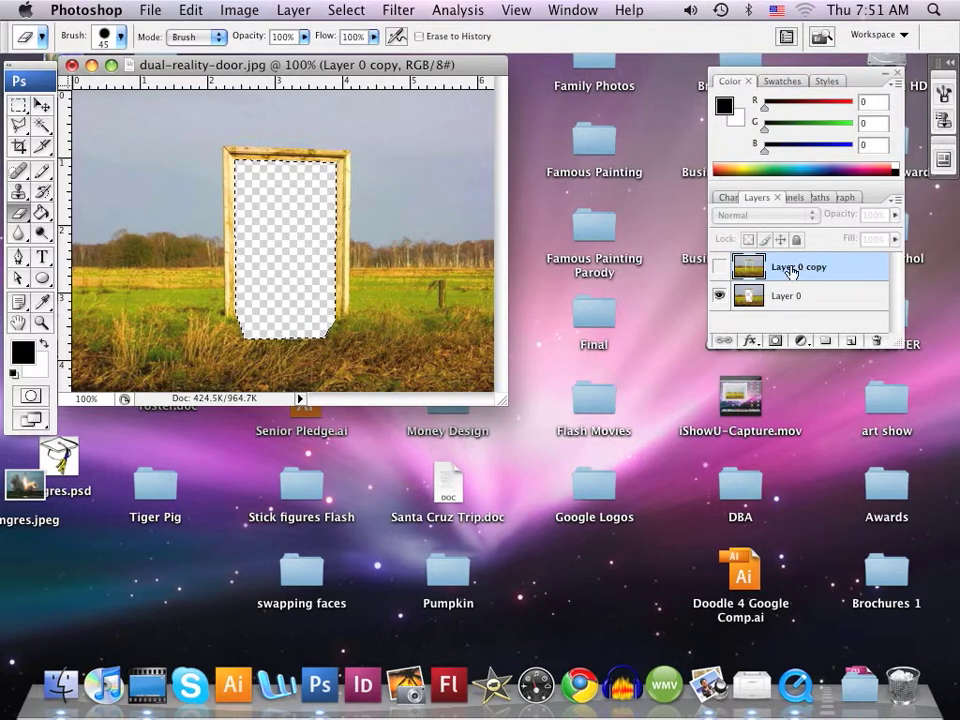
click(719, 267)
click(719, 296)
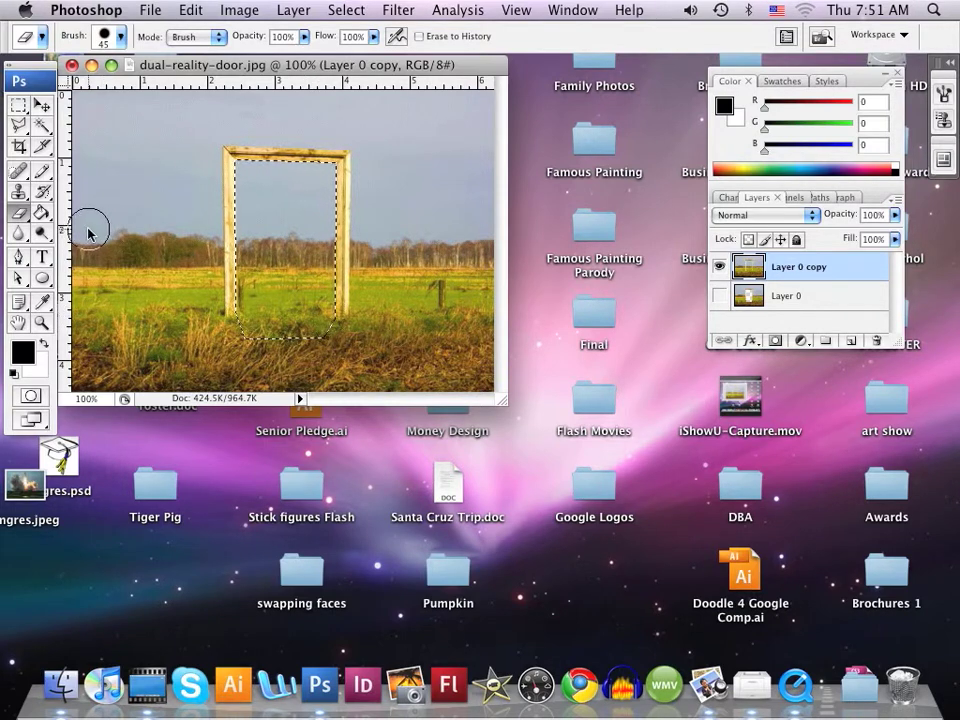
- Clear the old selection and draw a freehand Lasso selection with 2 px feather around the grass at the door frame's base
click(19, 130)
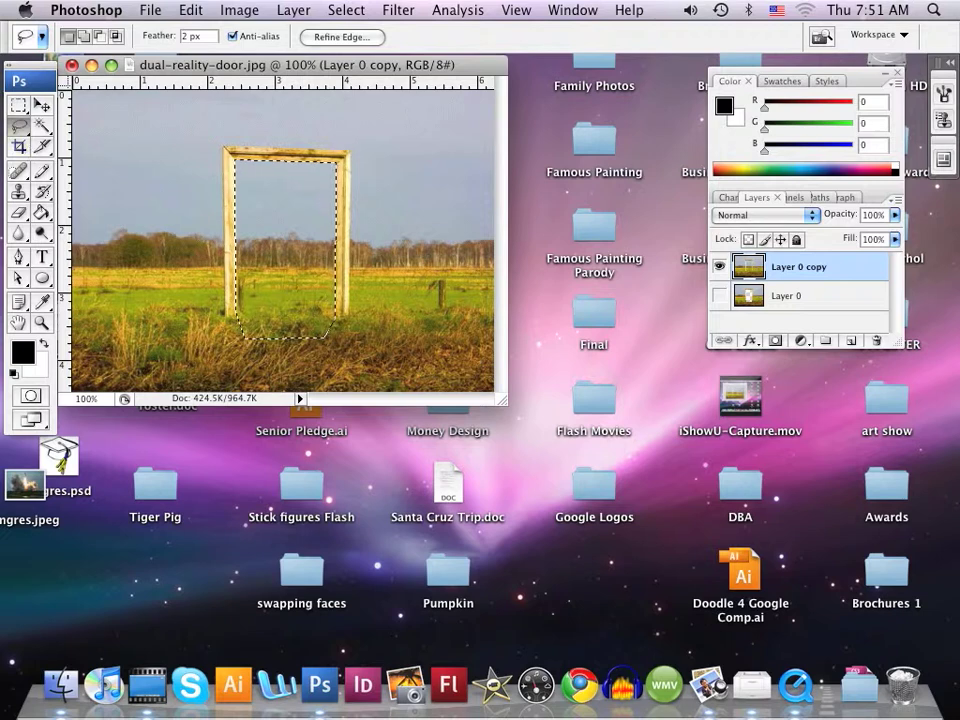
click(218, 298)
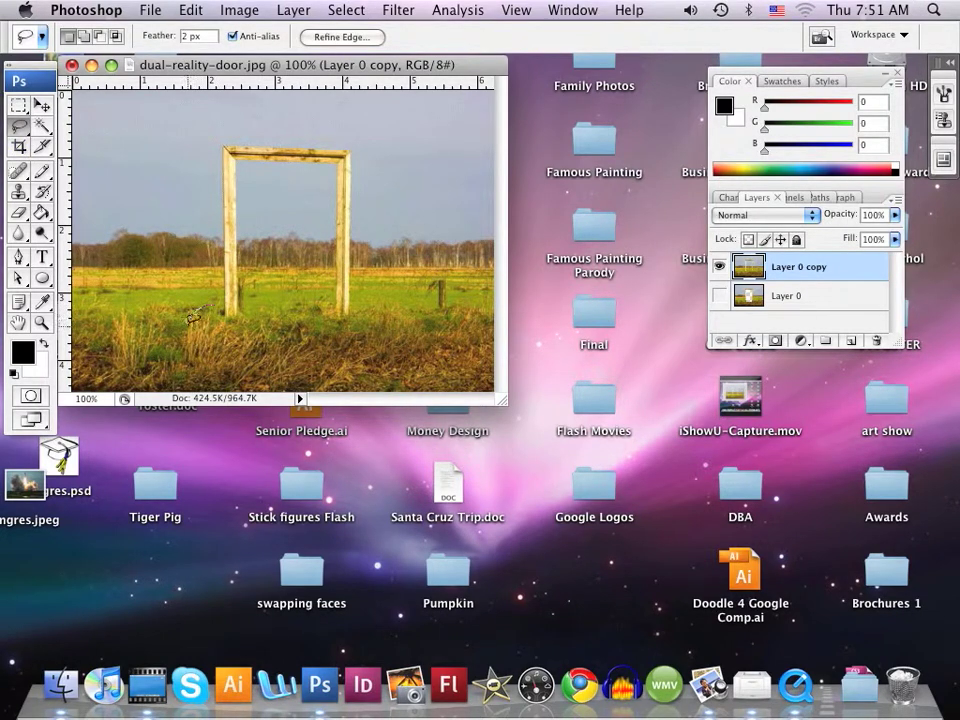
mouse_move(193, 325)
mouse_down()
mouse_move(193, 360)
mouse_move(218, 372)
mouse_move(294, 376)
mouse_move(334, 372)
mouse_move(373, 351)
mouse_move(381, 333)
mouse_move(371, 300)
mouse_move(325, 291)
mouse_move(259, 311)
mouse_move(219, 296)
mouse_up()
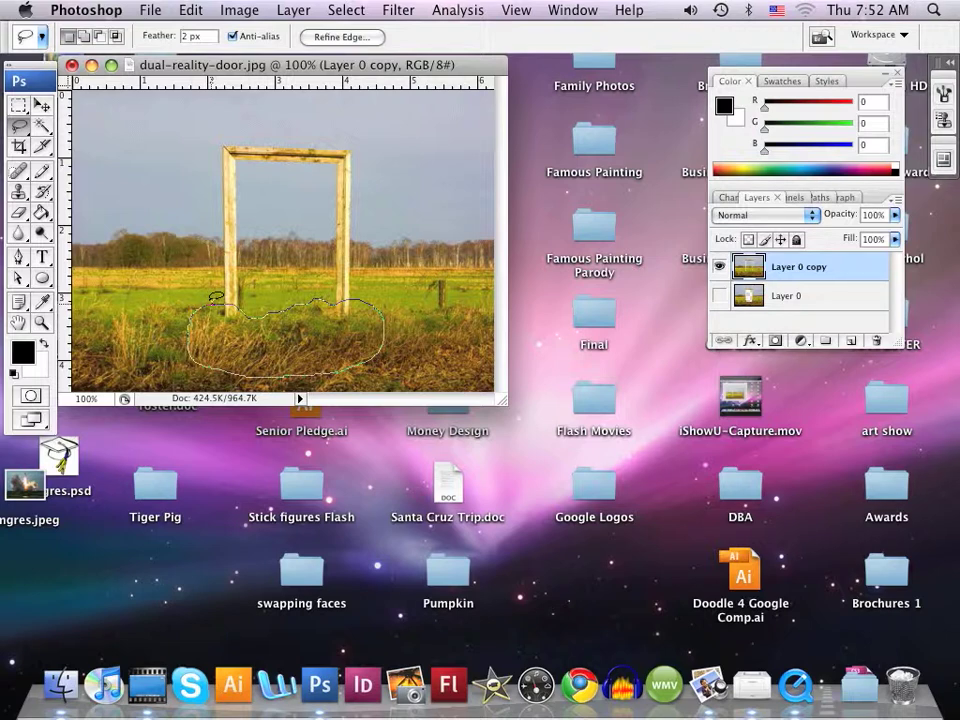
drag(215, 297, 218, 302)
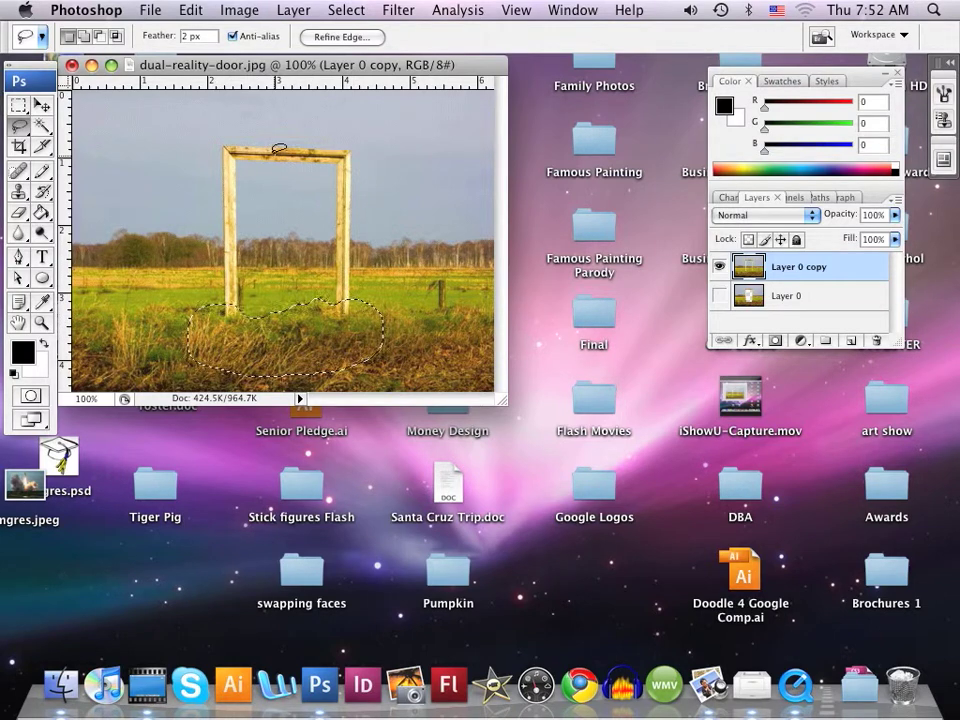
- Copy the selected grass patch from Layer 0 copy onto its own layer using Layer via Copy
click(289, 11)
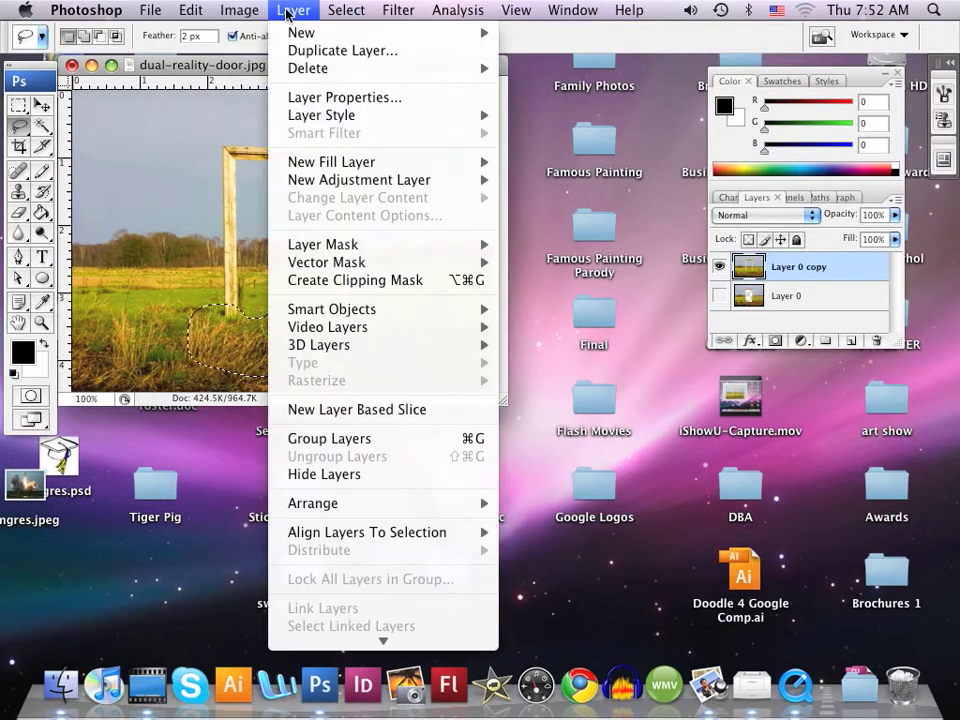
mouse_move(296, 33)
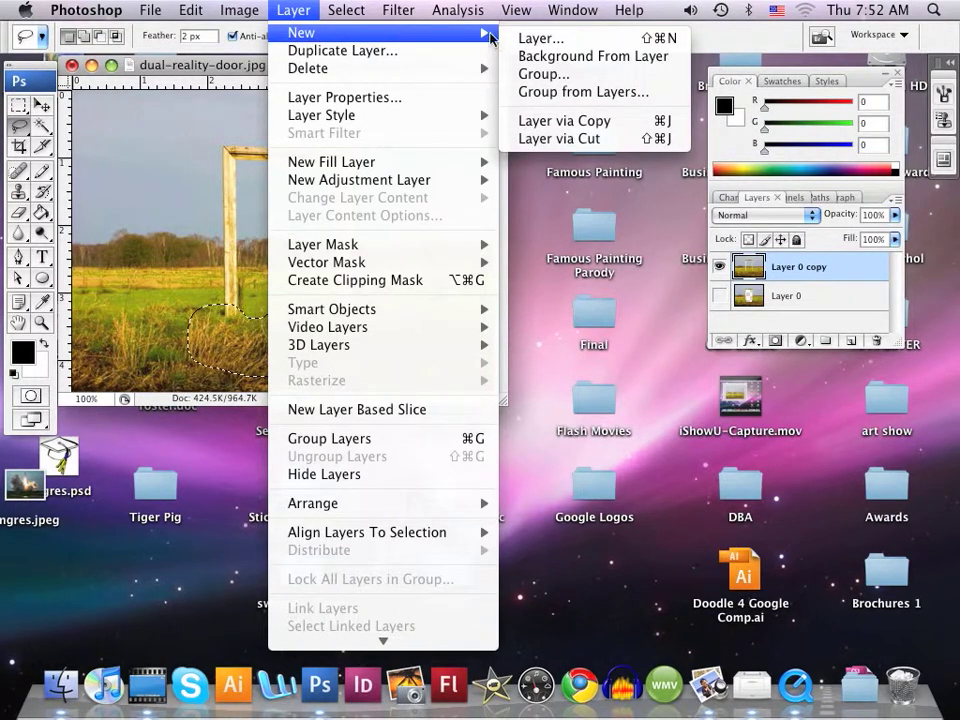
click(556, 123)
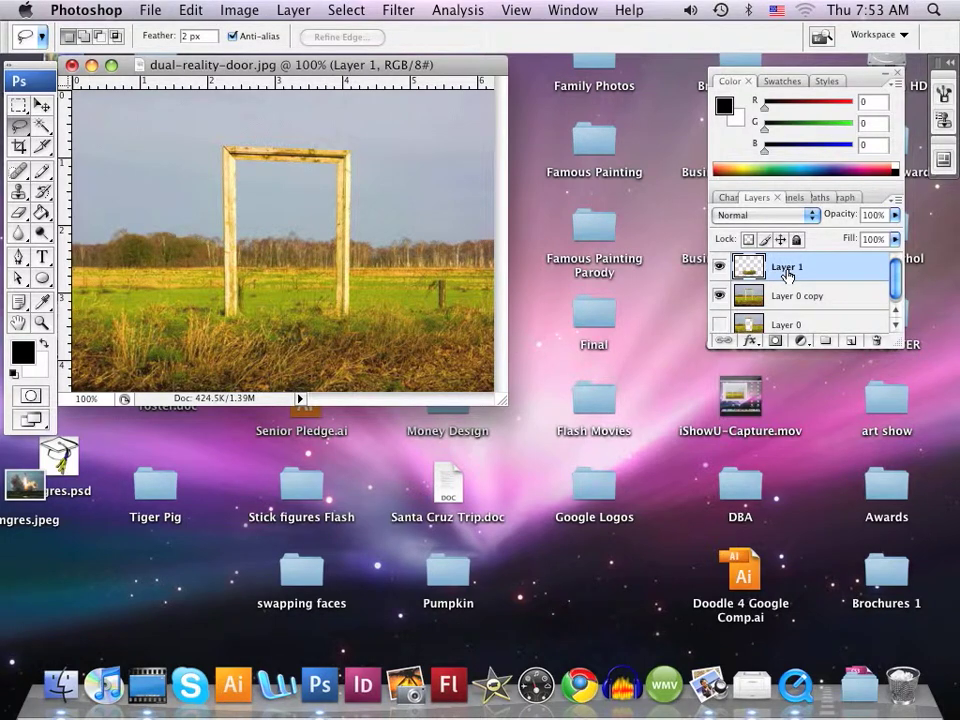
- Toggle the visibility of Layer 0 copy to inspect the copied grass patch on its own
click(720, 296)
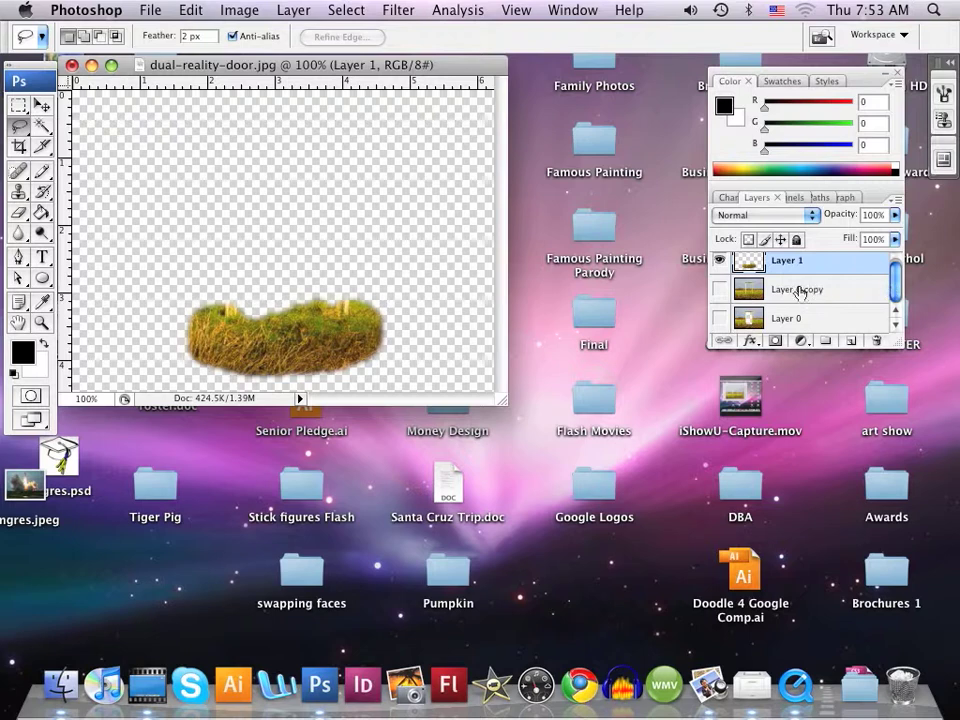
click(719, 291)
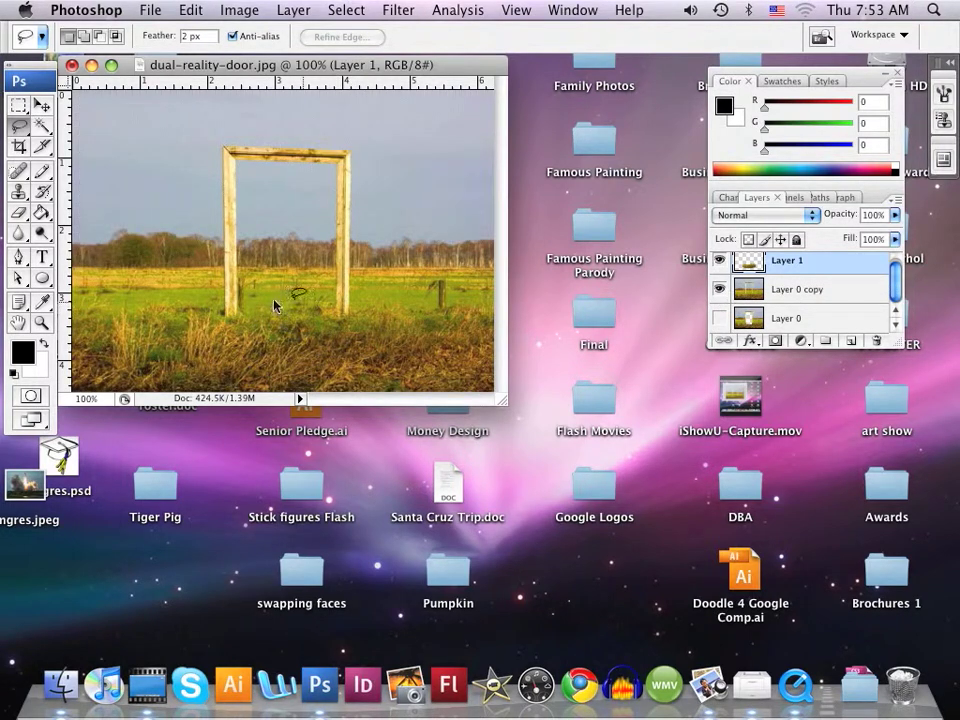
click(719, 291)
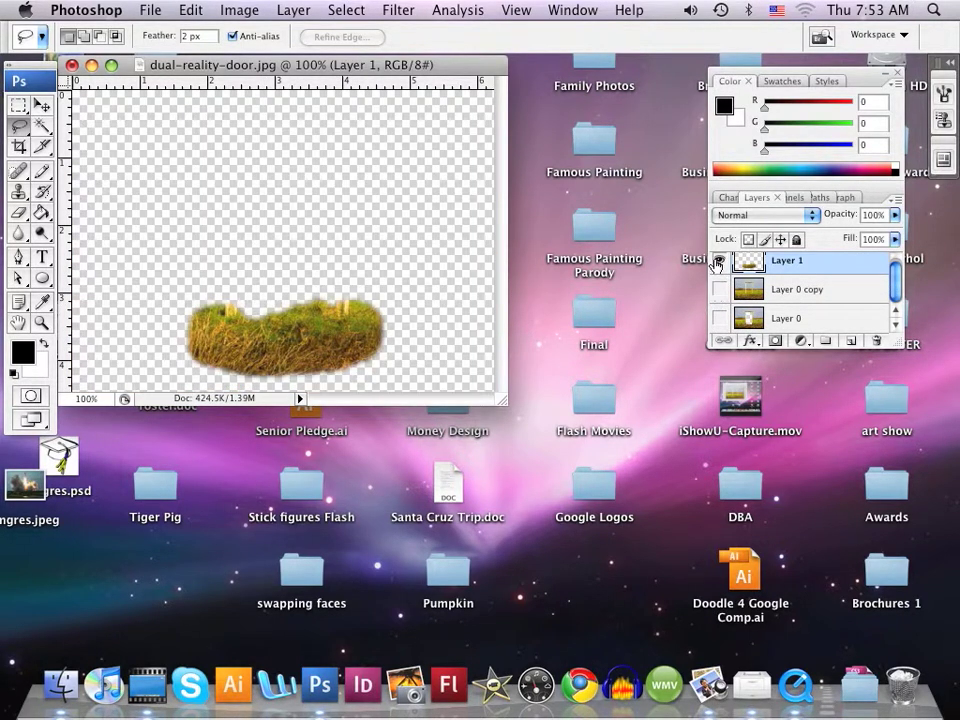
- Show Layer 0 beneath the grass layer, compare the opening with and without the grass, and delete Layer 0 copy
click(719, 260)
click(720, 319)
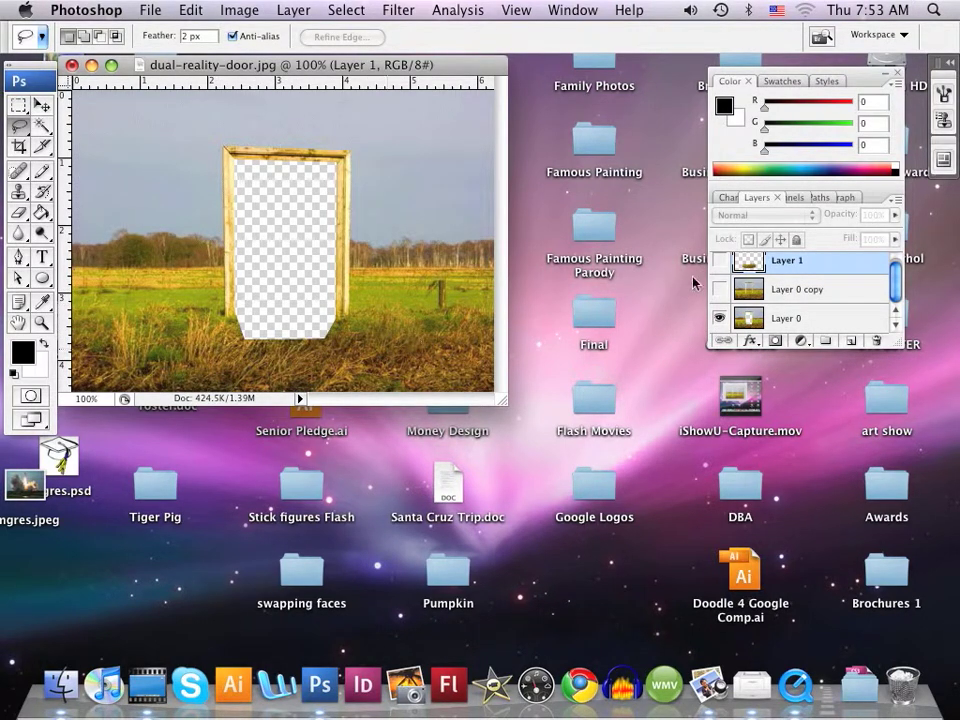
click(720, 262)
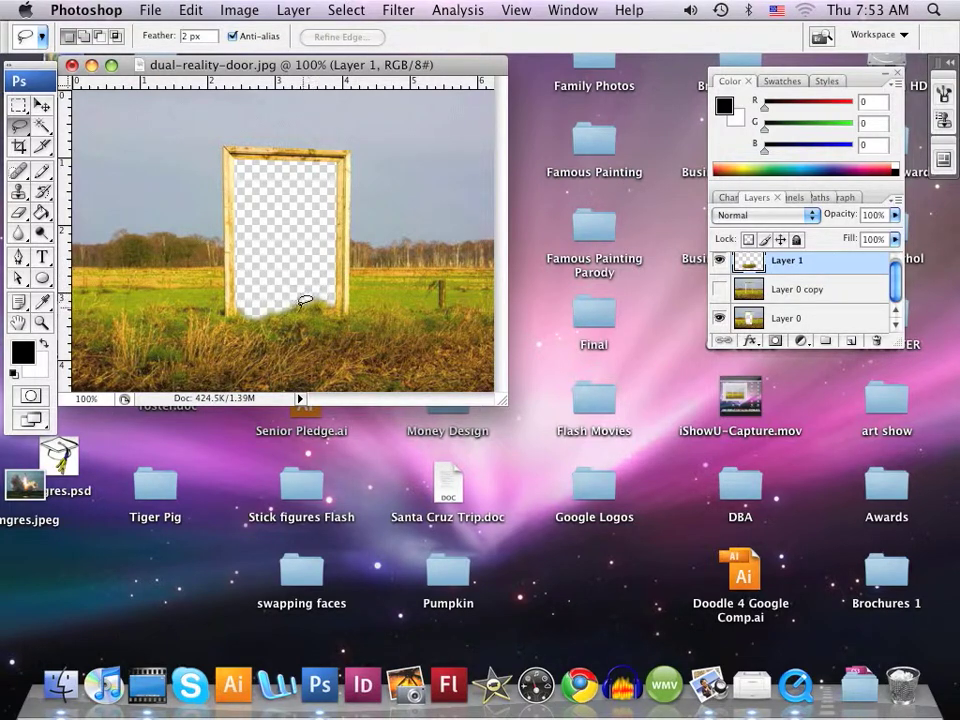
click(718, 261)
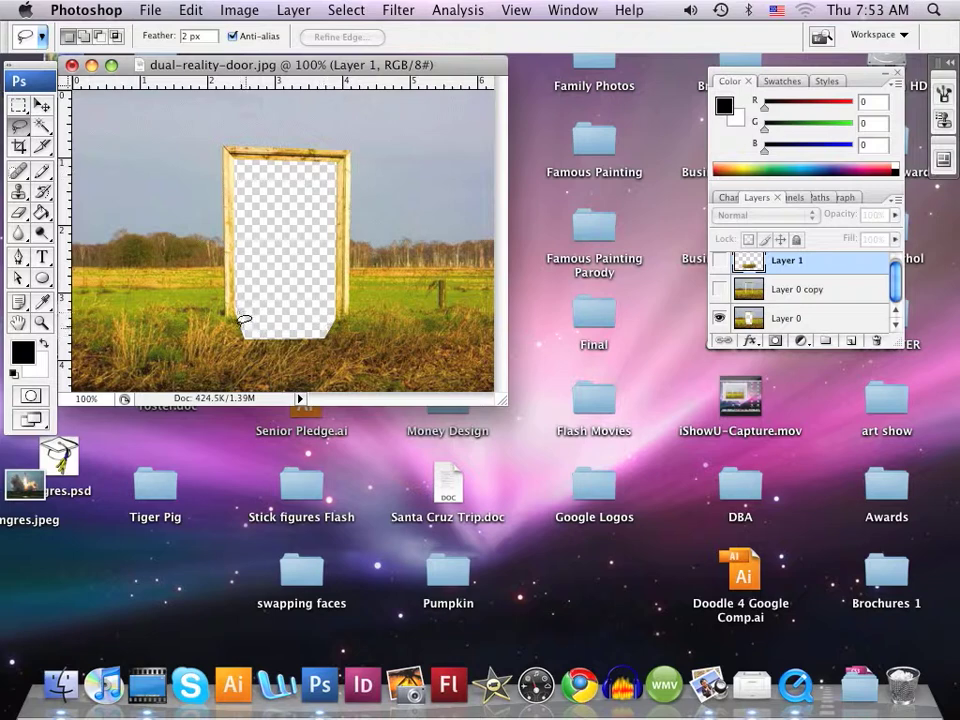
click(719, 262)
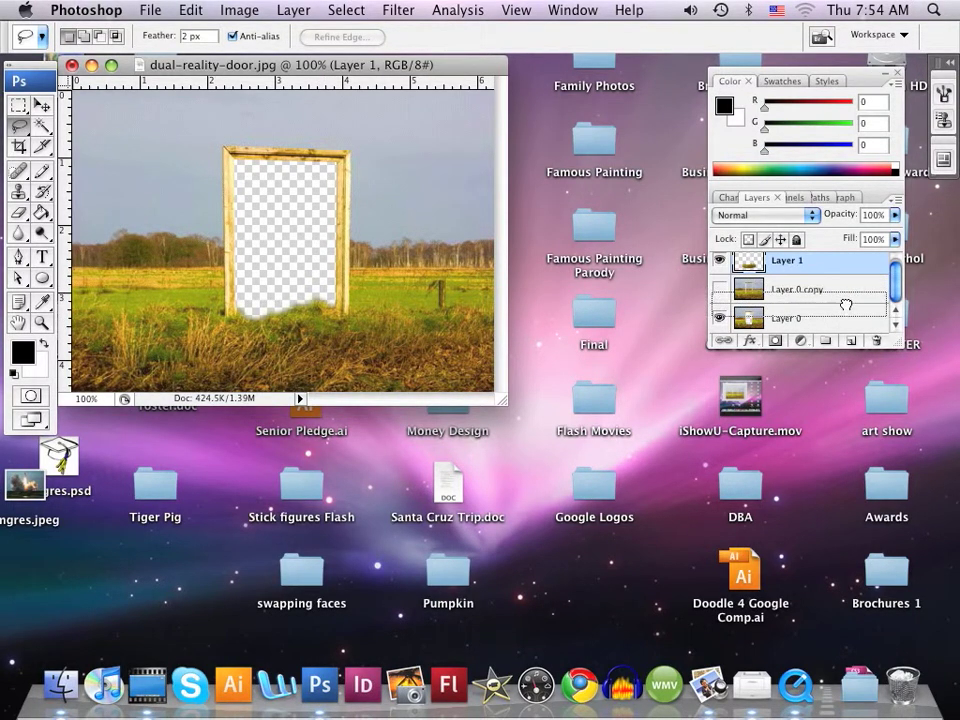
drag(859, 318, 877, 346)
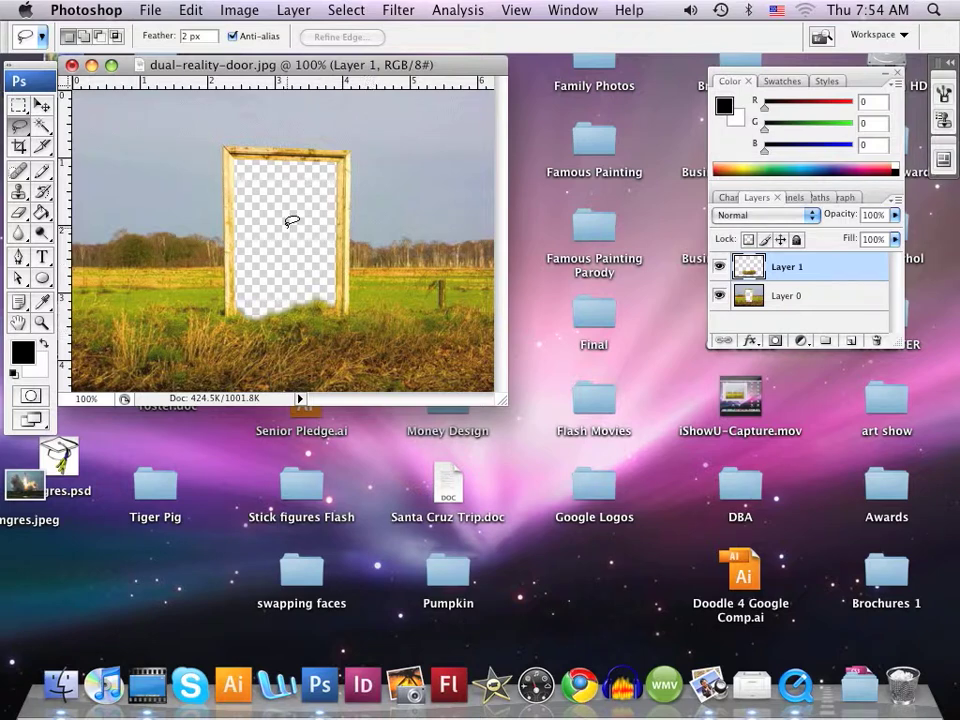
- Browse the images in the Dual Reality folder and open SilverFallsSouthFls.jpeg
drag(192, 70, 245, 71)
click(150, 10)
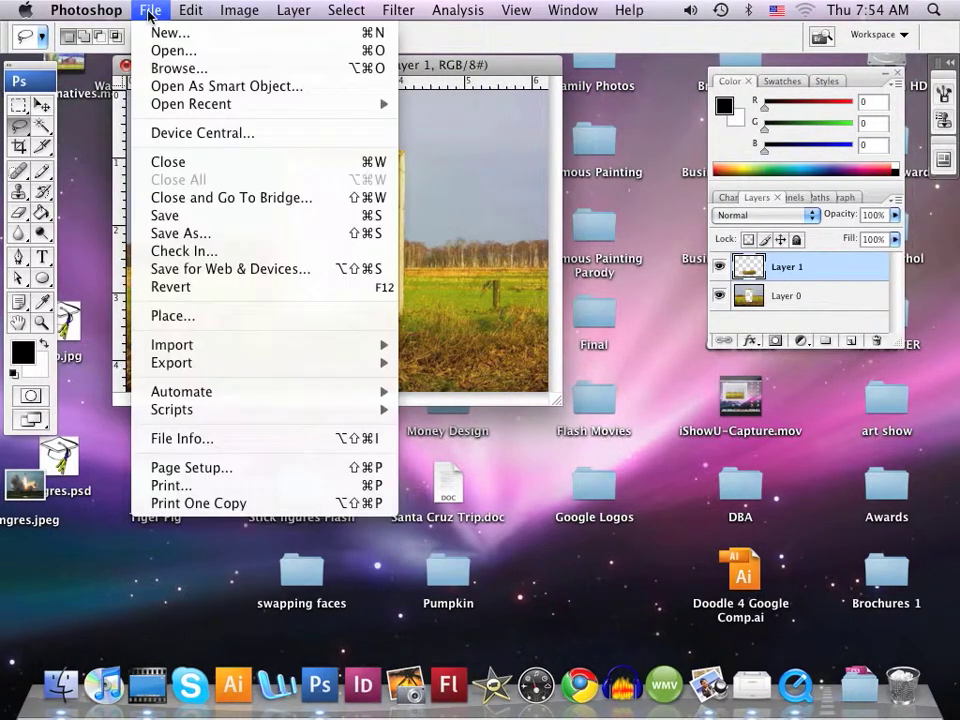
click(167, 53)
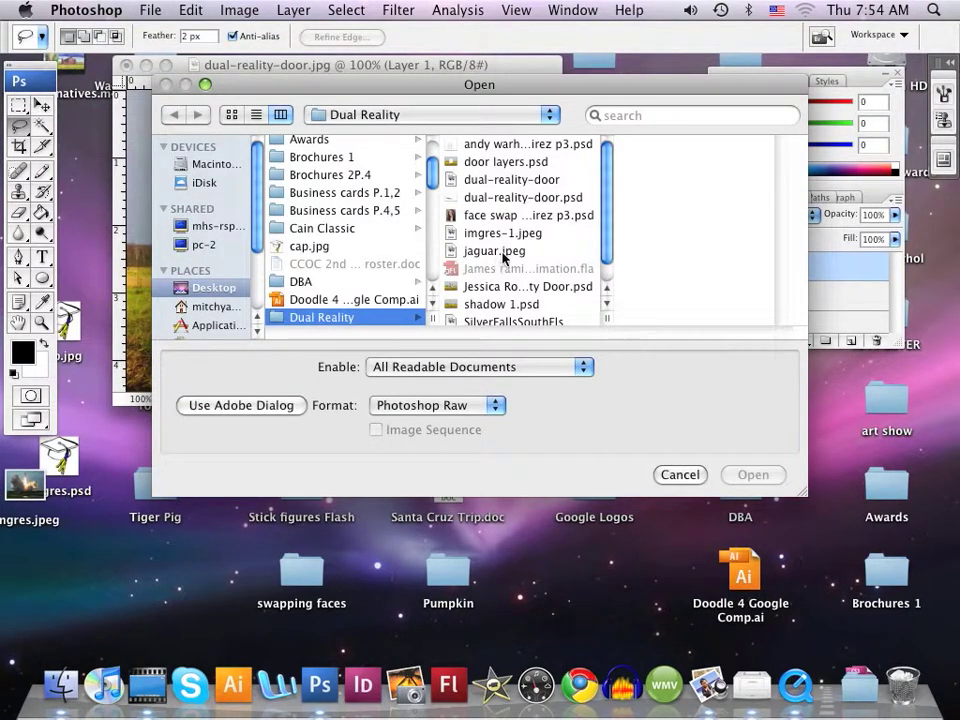
drag(608, 223, 610, 253)
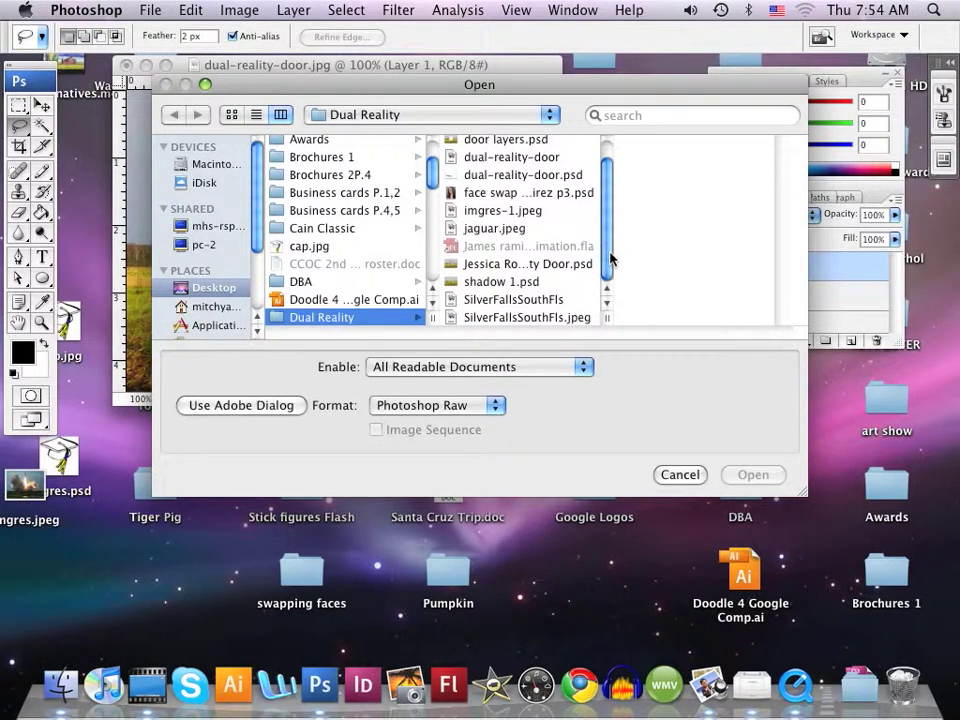
click(518, 318)
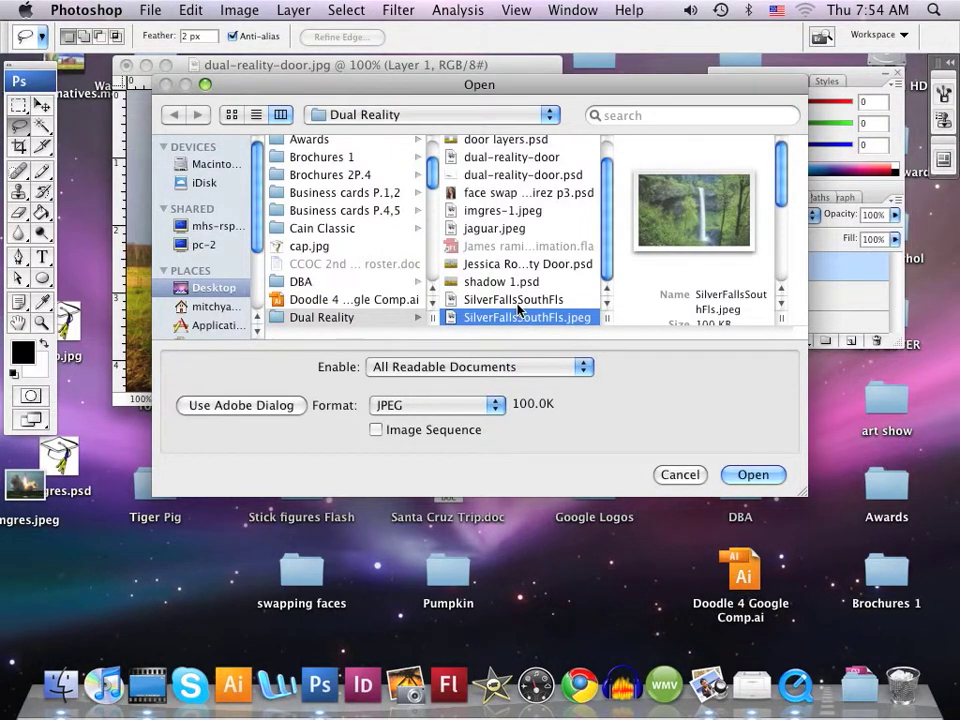
key(Up)
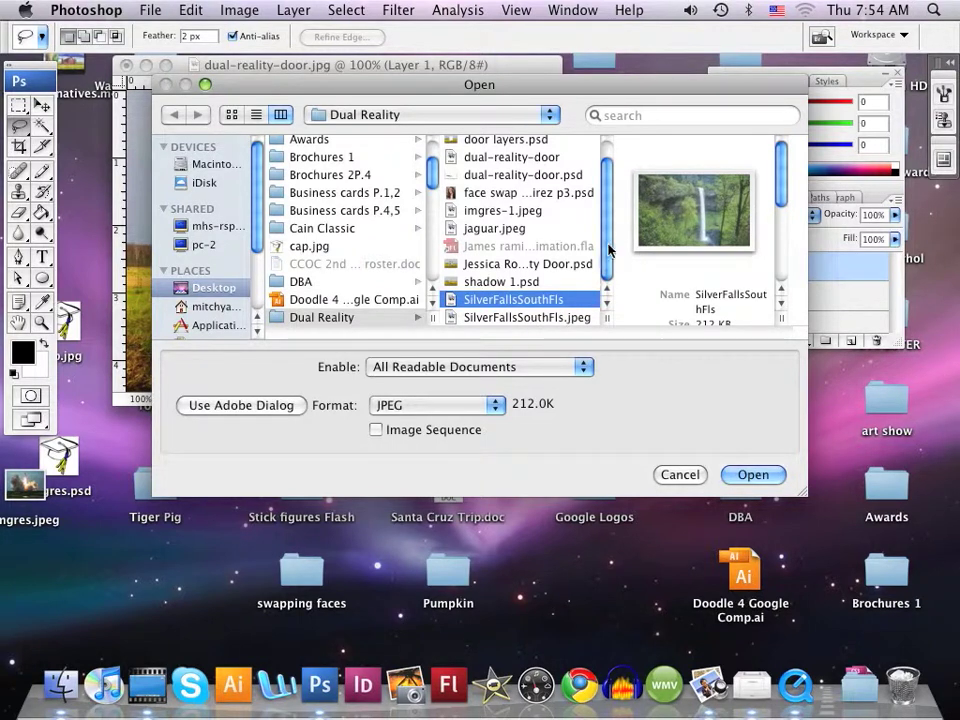
drag(608, 250, 615, 229)
scroll(613, 232, down, 2)
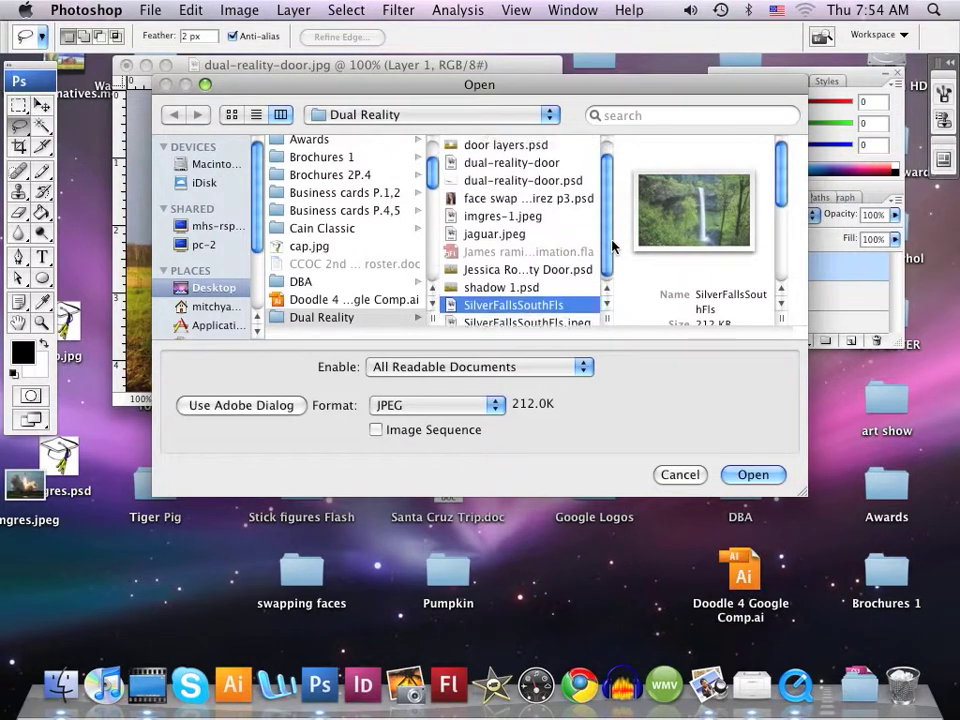
click(528, 212)
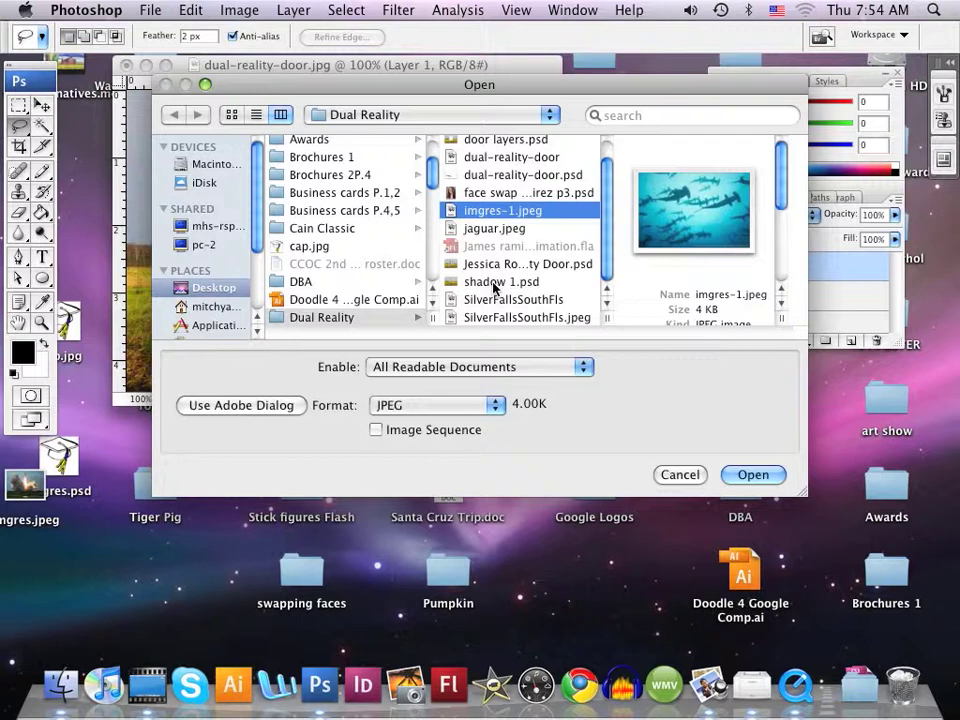
click(538, 318)
double_click(538, 318)
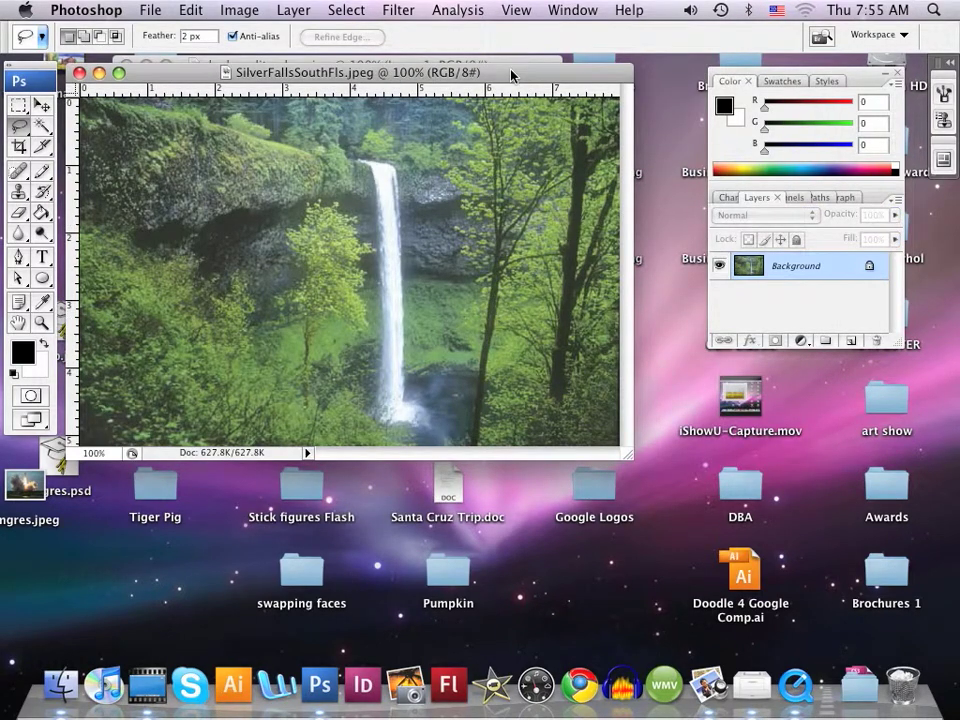
- Copy the waterfall image into the dual-reality-door.jpg document with the Move tool and close SilverFallsSouthFls.jpeg
drag(511, 76, 526, 381)
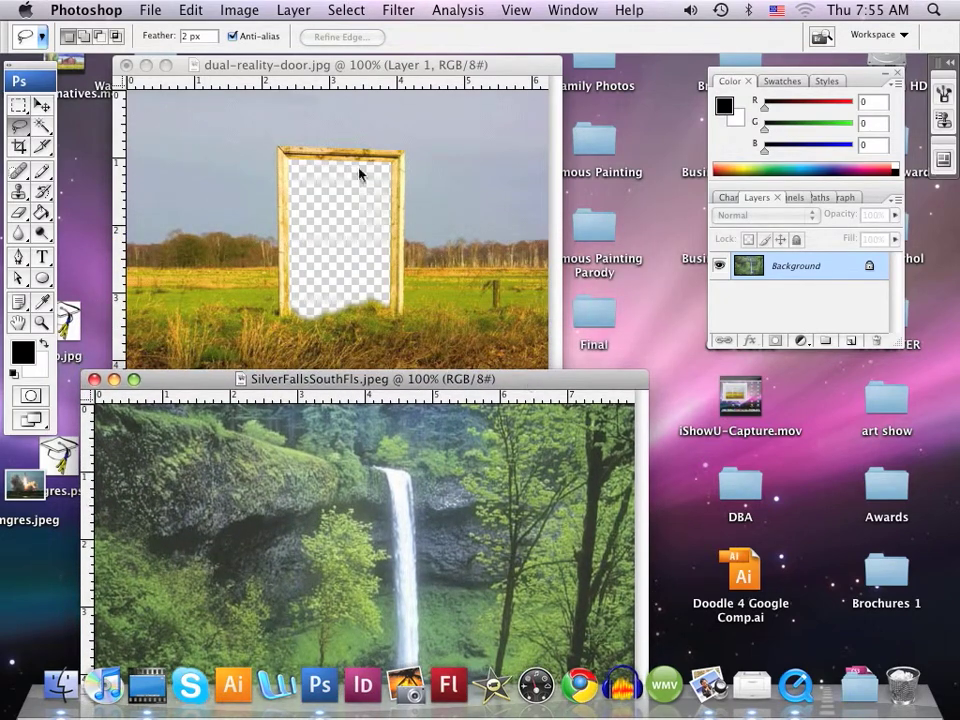
click(40, 105)
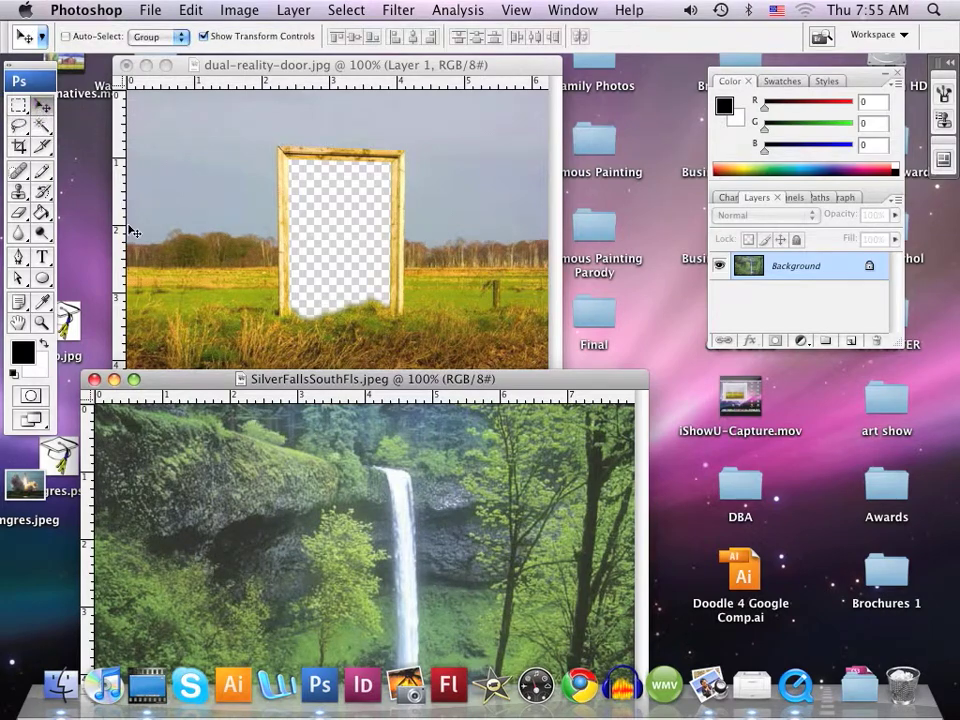
drag(333, 545, 322, 247)
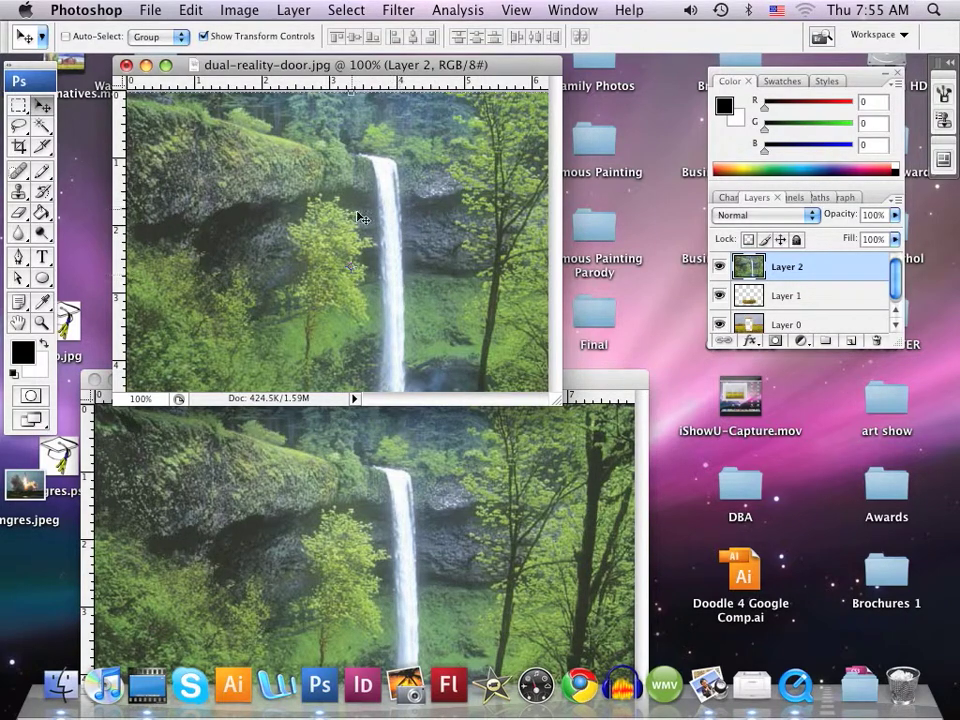
click(600, 395)
click(93, 379)
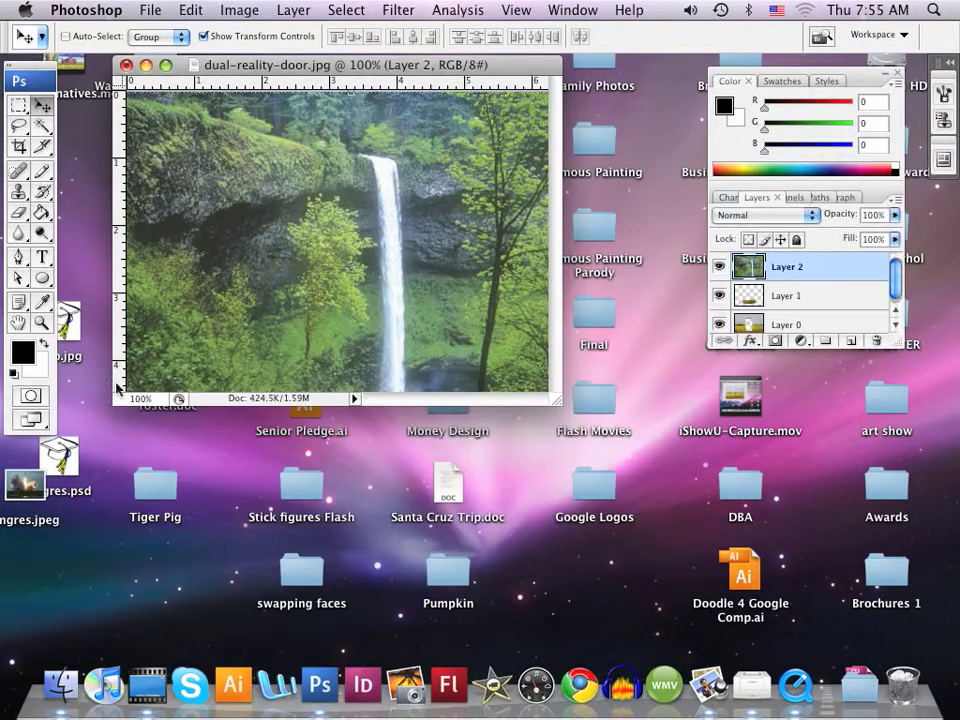
- Scale the waterfall layer to about 31.4% width and 49.5% height and position it over the door opening
drag(200, 203, 266, 214)
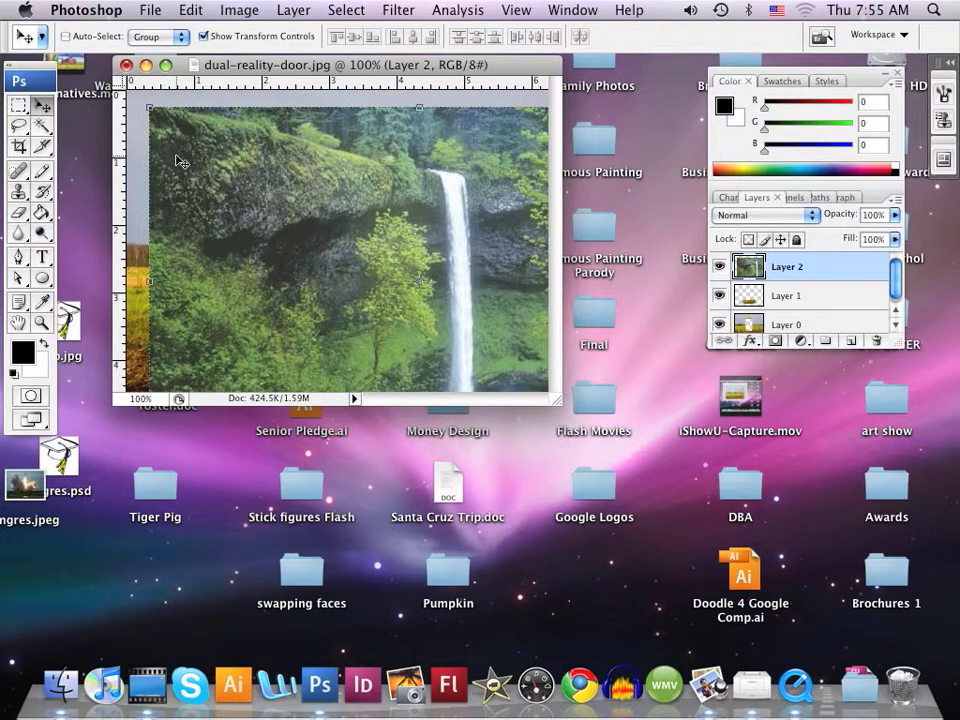
drag(151, 112, 473, 325)
drag(515, 368, 323, 198)
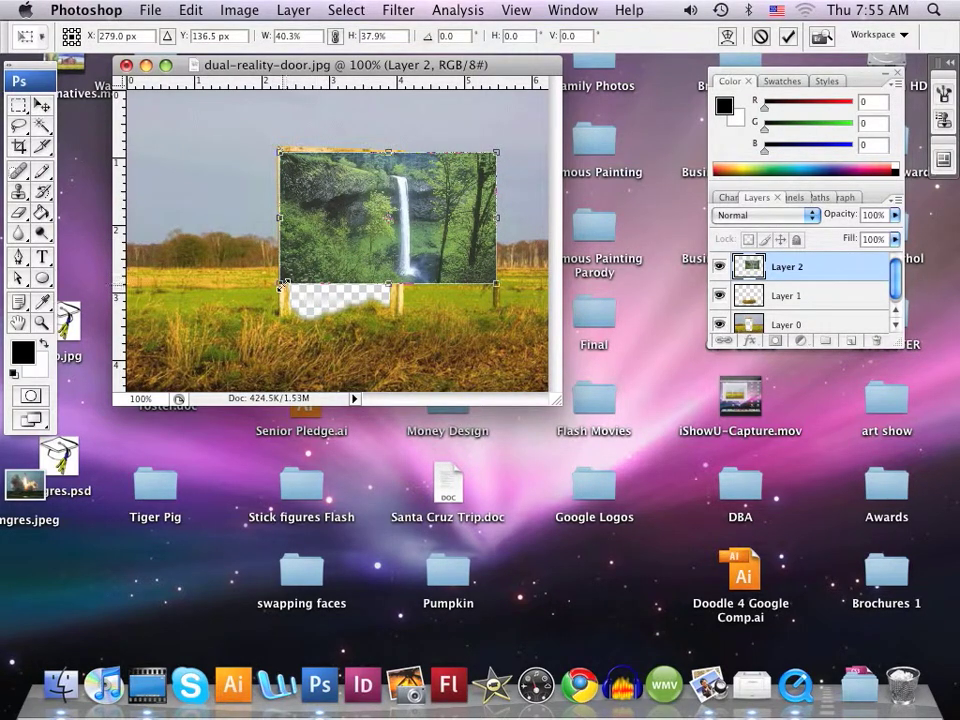
drag(387, 284, 386, 323)
drag(497, 239, 424, 238)
drag(285, 241, 260, 241)
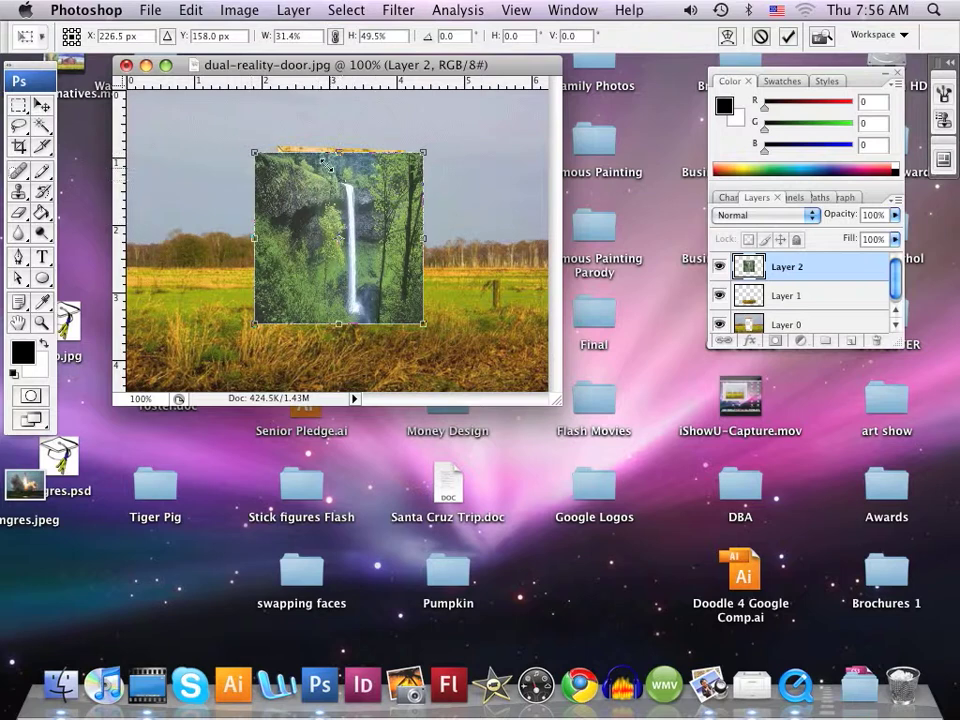
- Apply the waterfall layer's transformation and save the document with layers as waterfall.psd in the Dual Reality folder
click(151, 12)
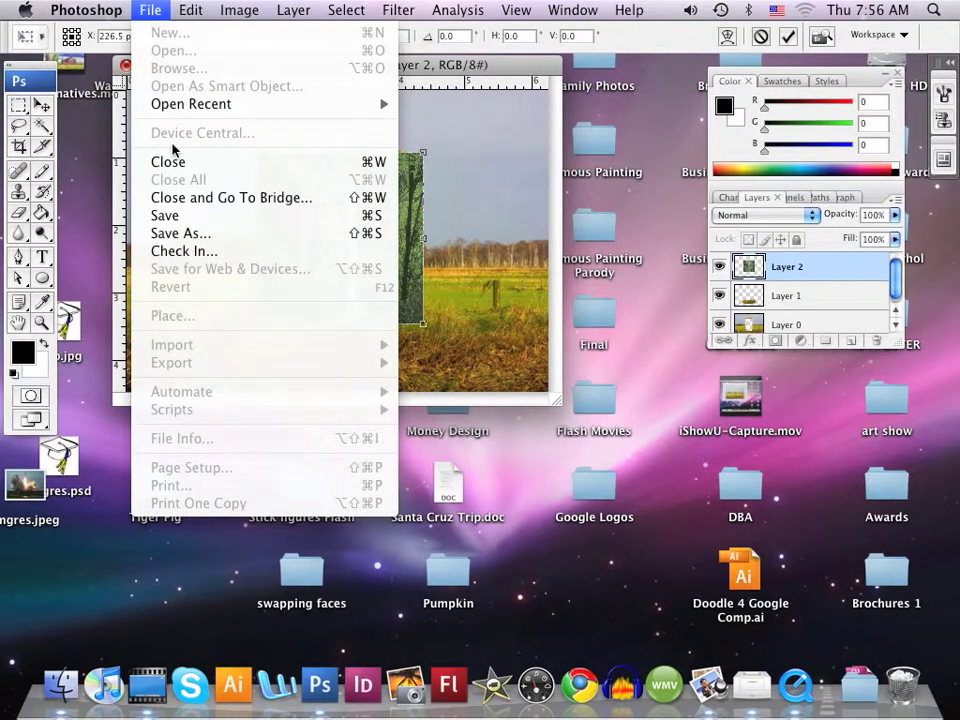
click(165, 215)
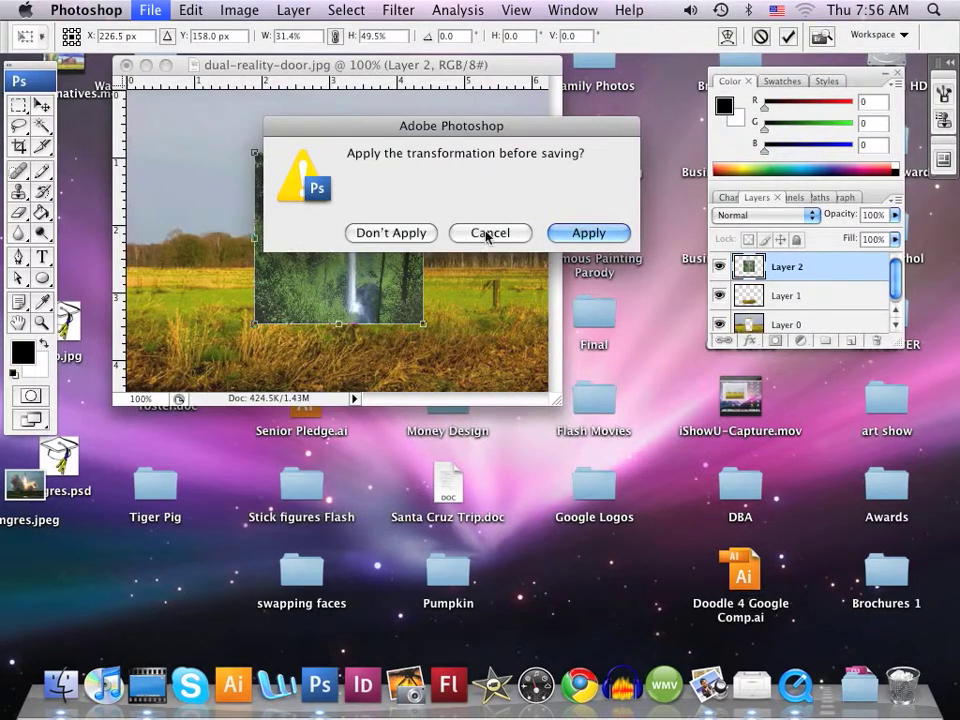
click(575, 236)
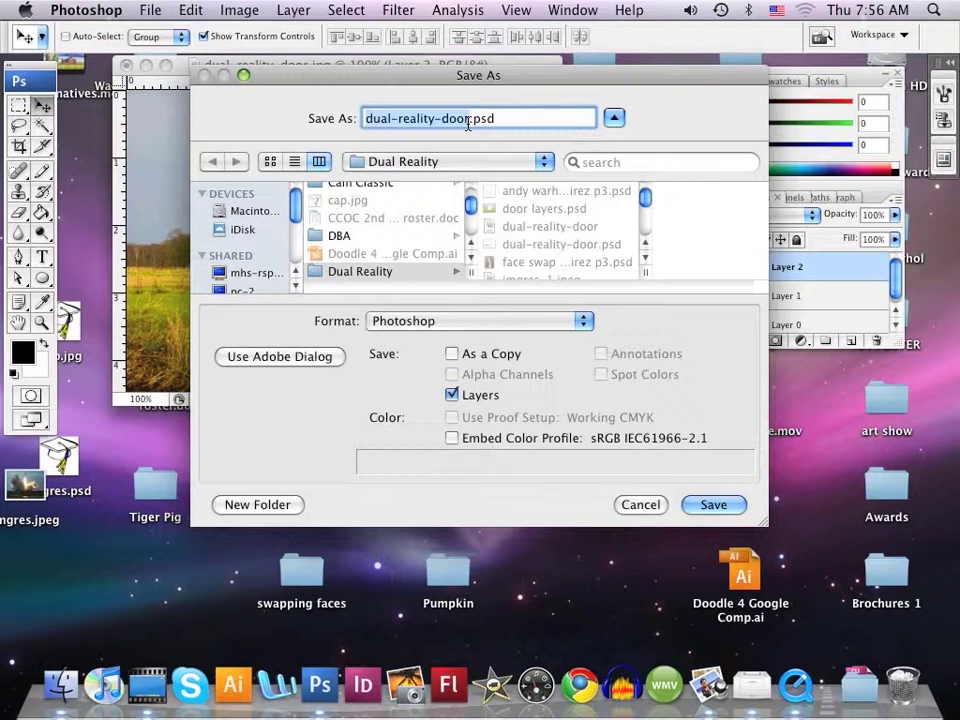
text(waterfa)
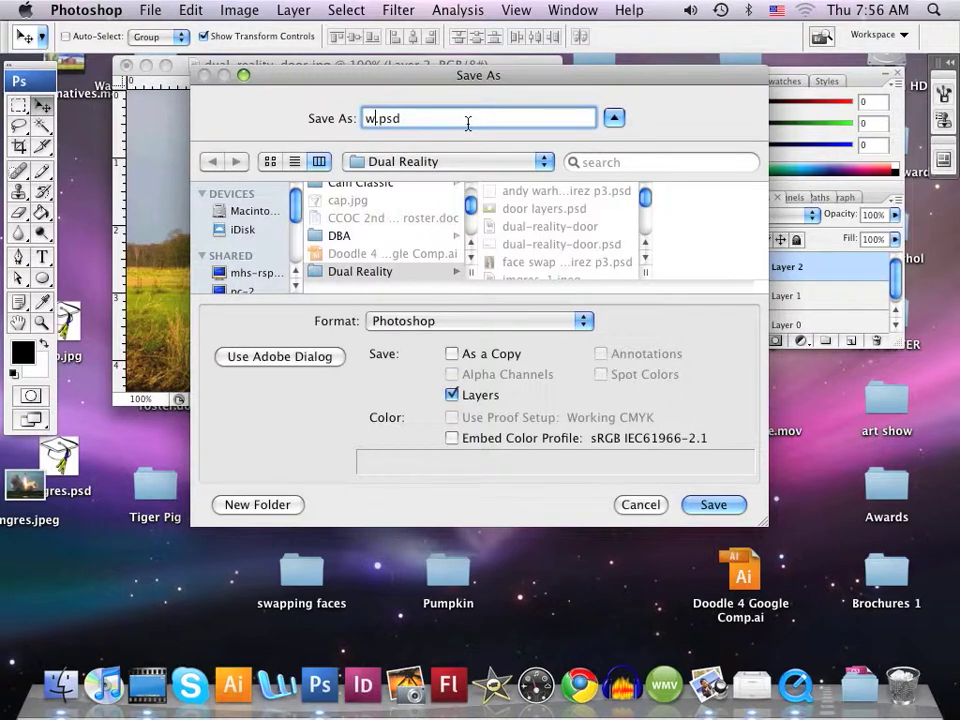
text(ll)
click(714, 503)
click(688, 240)
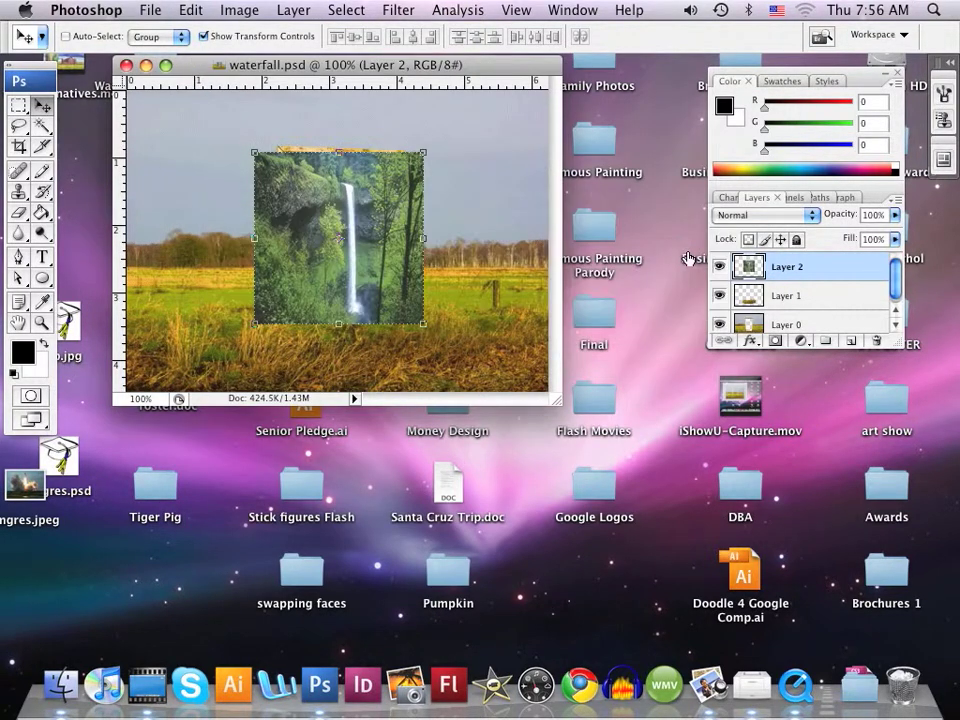
- Move the waterfall layer (Layer 2) beneath Layer 0 and turn off Show Transform Controls for the Move tool
drag(813, 266, 818, 340)
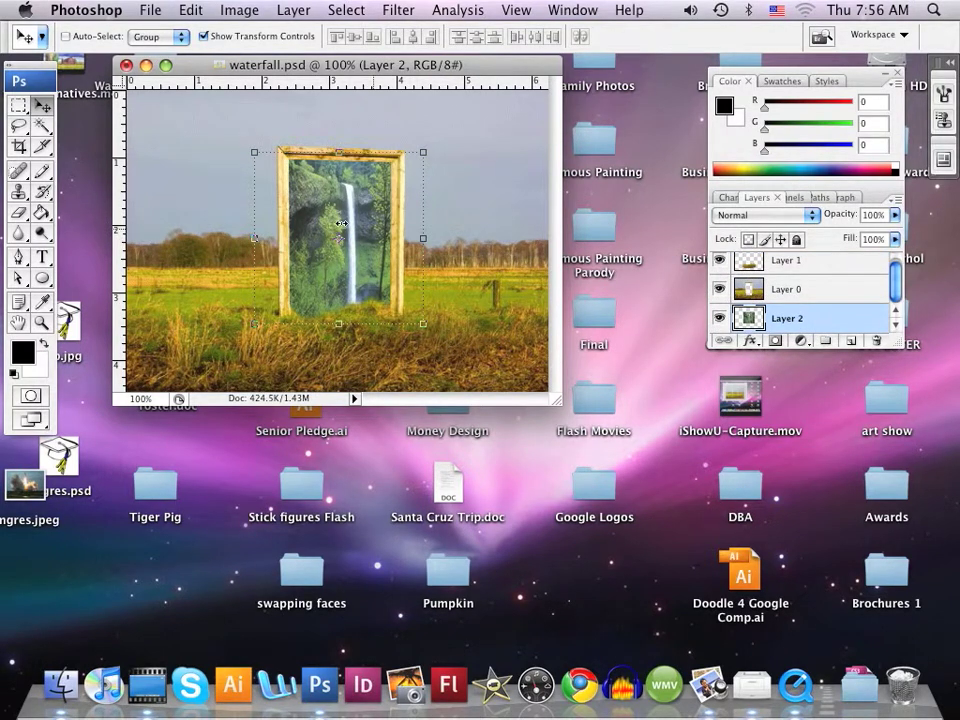
key(super+t)
click(44, 105)
click(204, 36)
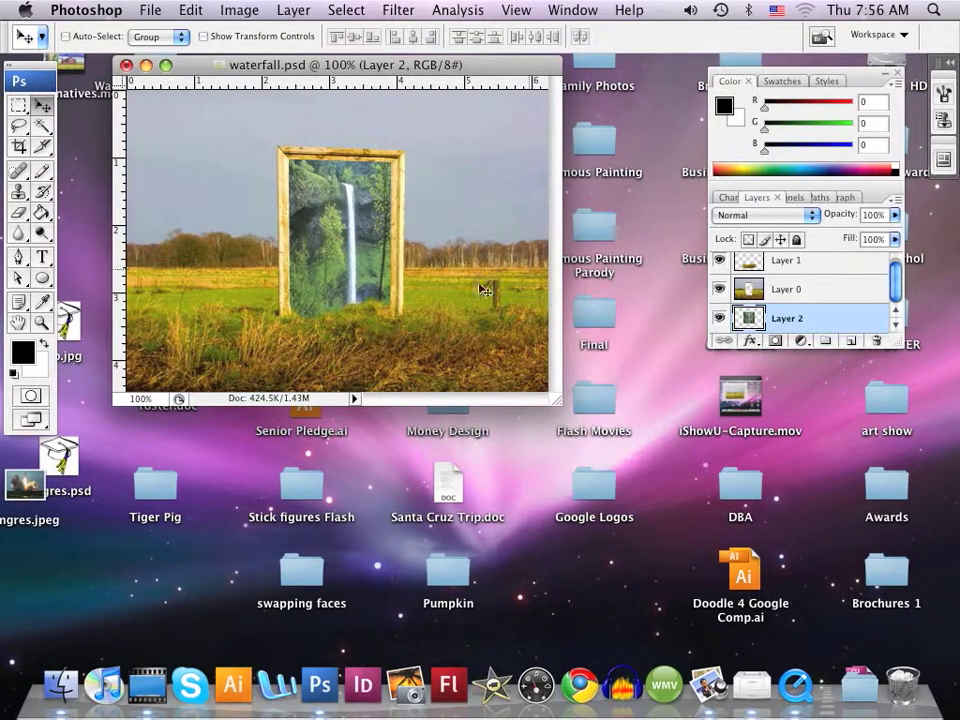